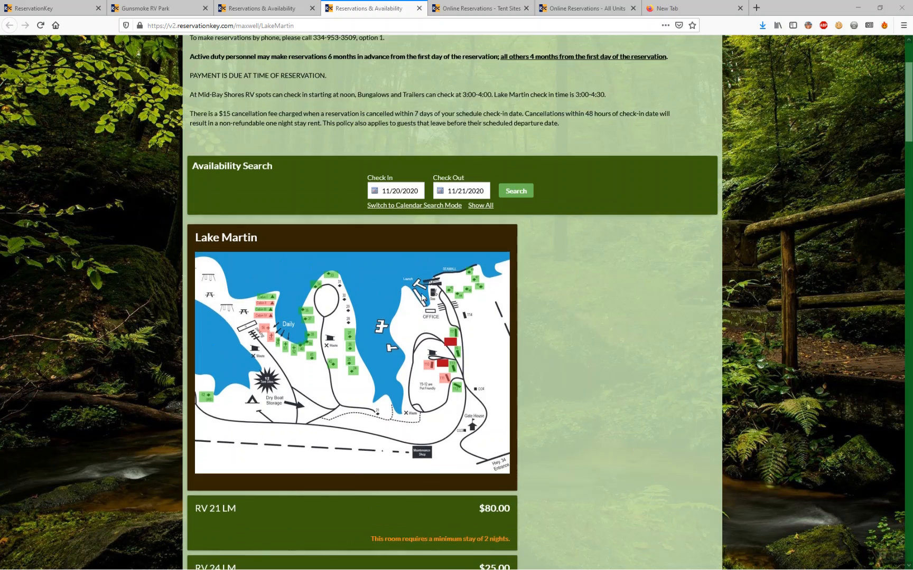
Search Lake Martin availability for 11/20/2020 to 11/21/2020 and try to select a cabin on the map.
scroll(440, 341, down, 5)
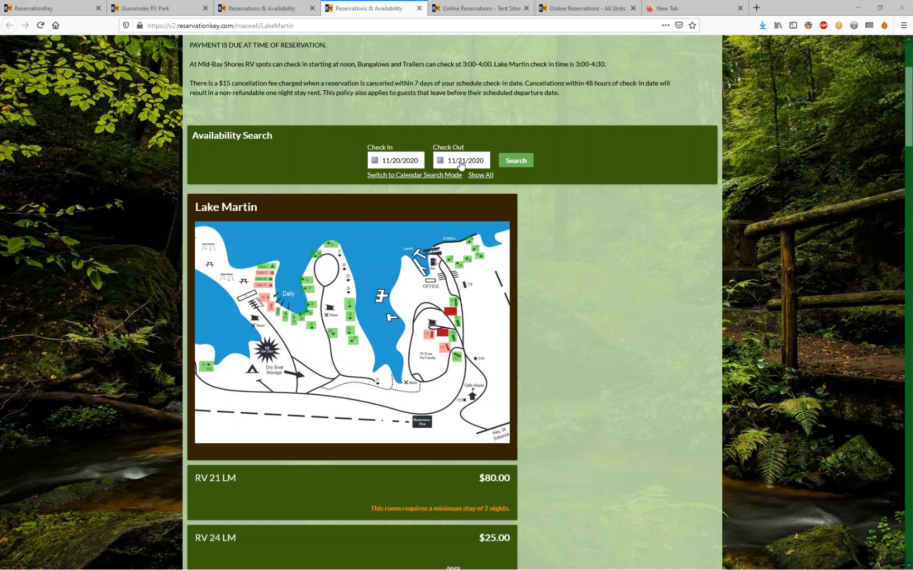
click(503, 160)
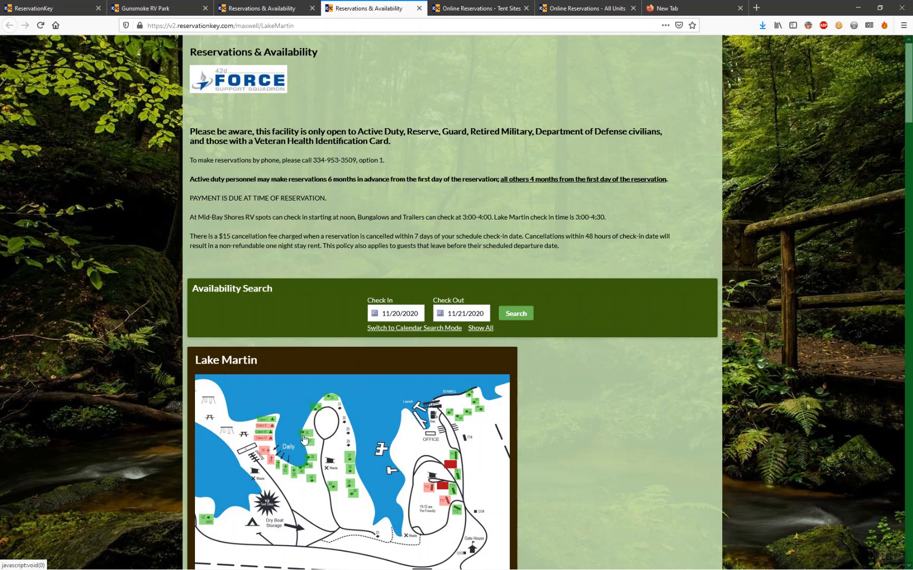
click(273, 423)
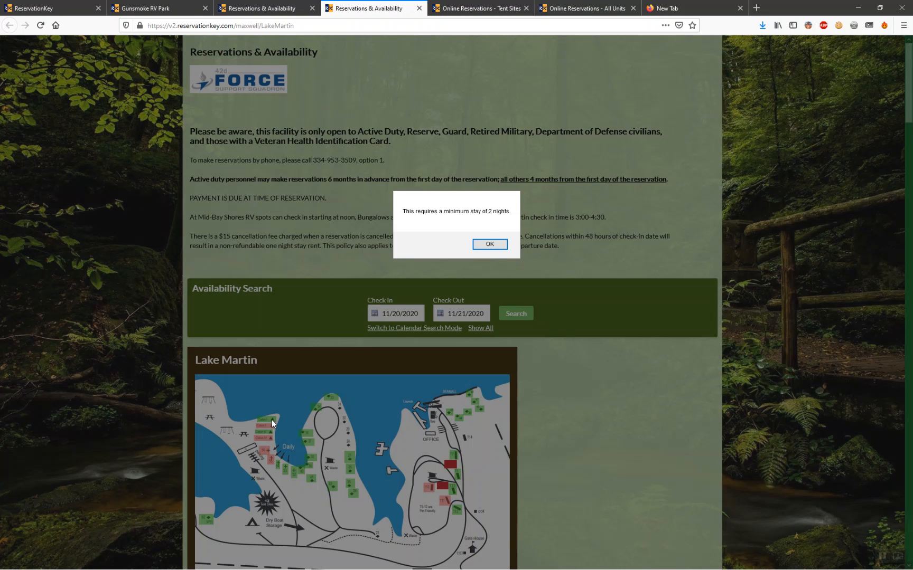
click(490, 245)
Add RV 33 LM and RV 34 LM to the reservation from the site map, and deselect both sites.
click(331, 399)
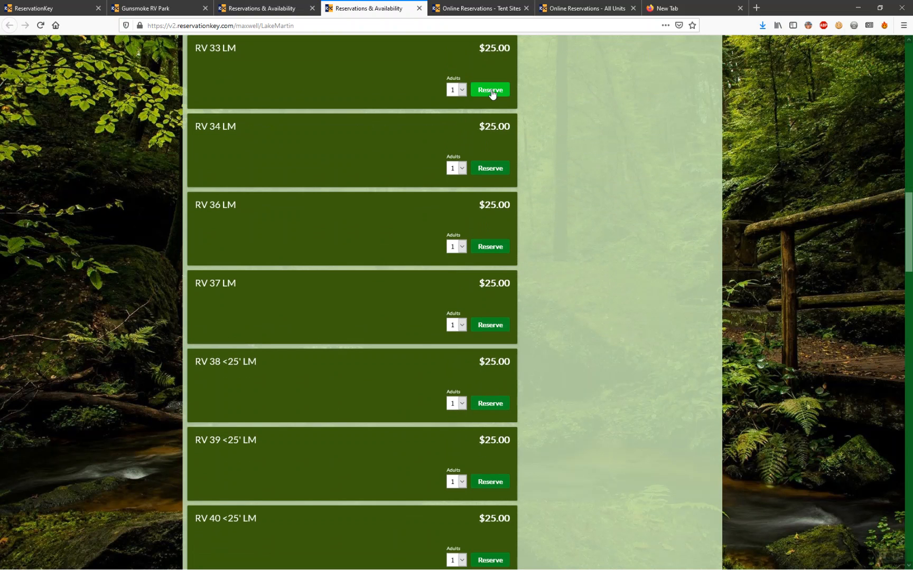
click(490, 89)
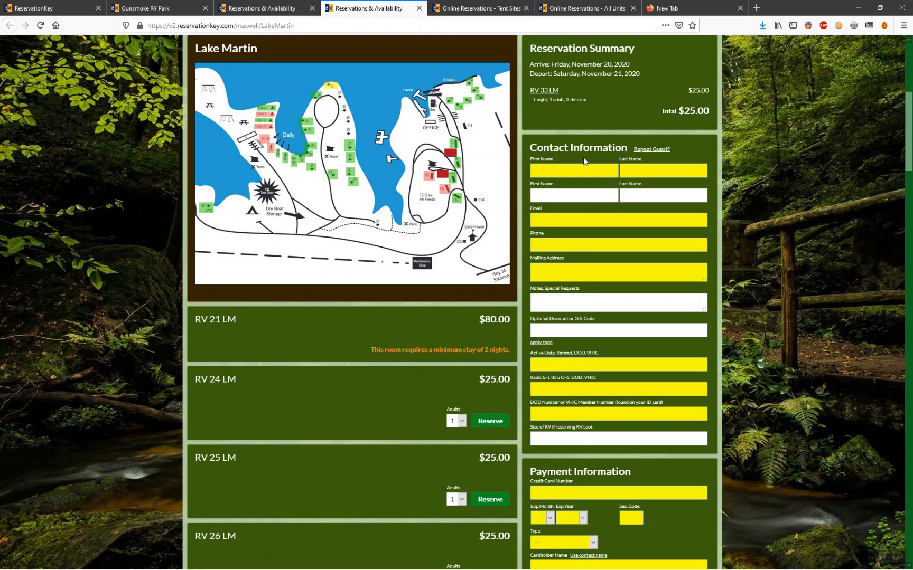
click(315, 96)
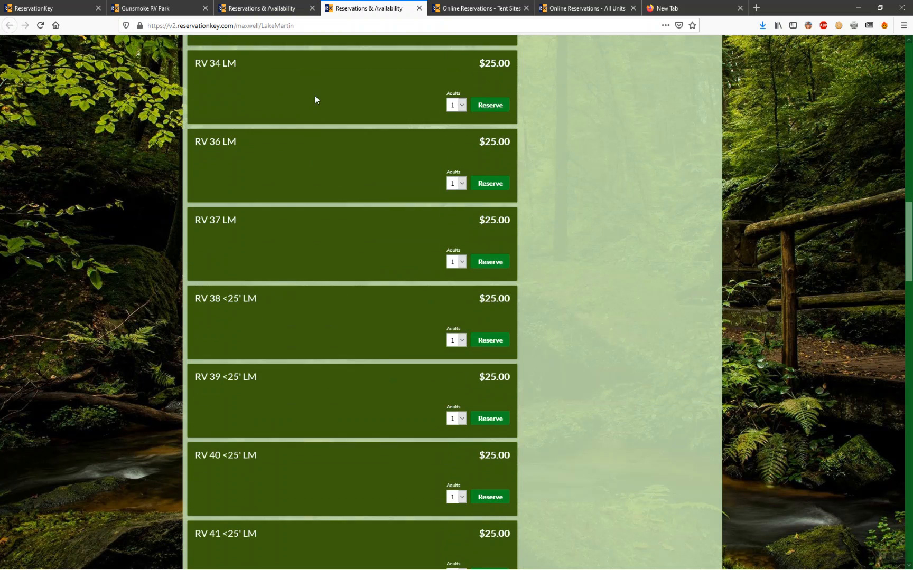
click(491, 90)
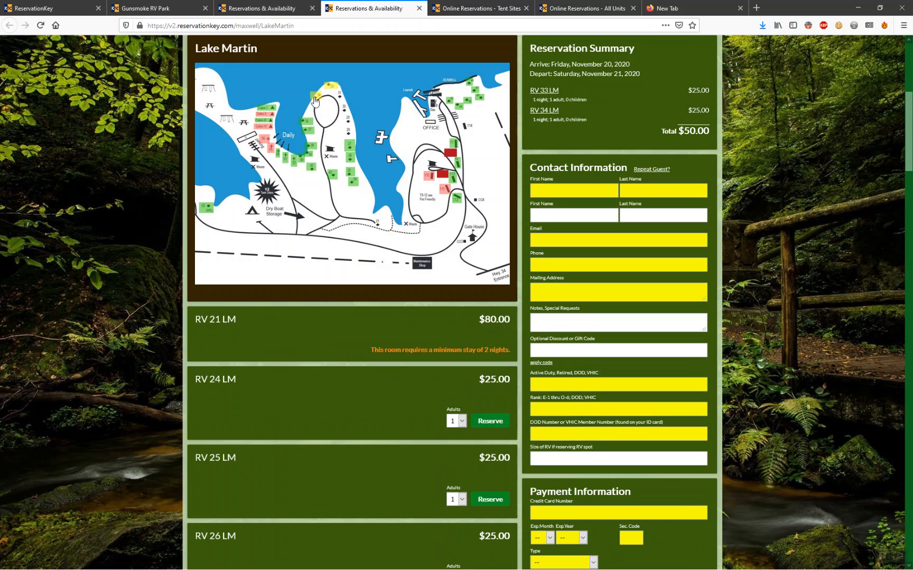
click(314, 100)
click(330, 90)
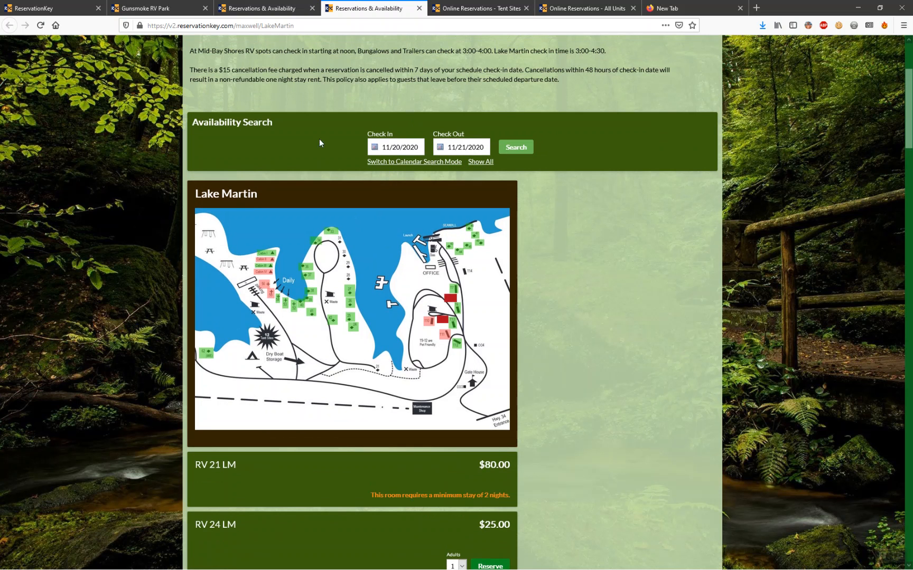
Compare the Mid-Bay Shores booking page's site map with the Lake Martin page's map and unit list.
click(269, 9)
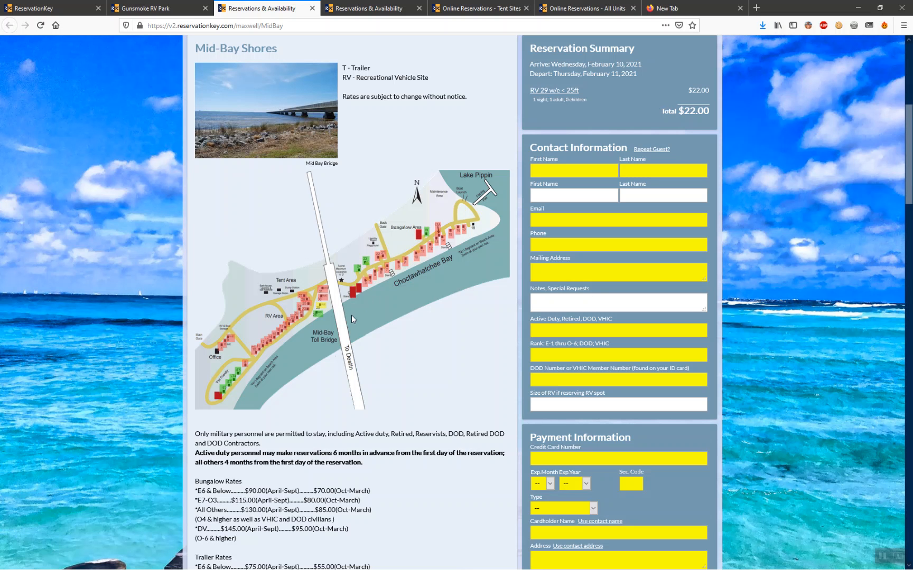
click(365, 8)
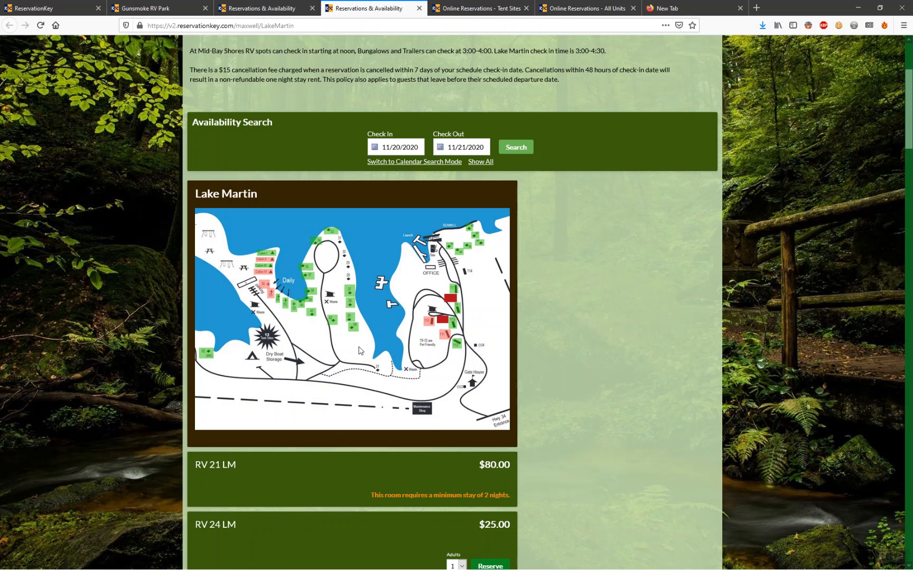
scroll(443, 411, down, 8)
scroll(359, 377, up, 8)
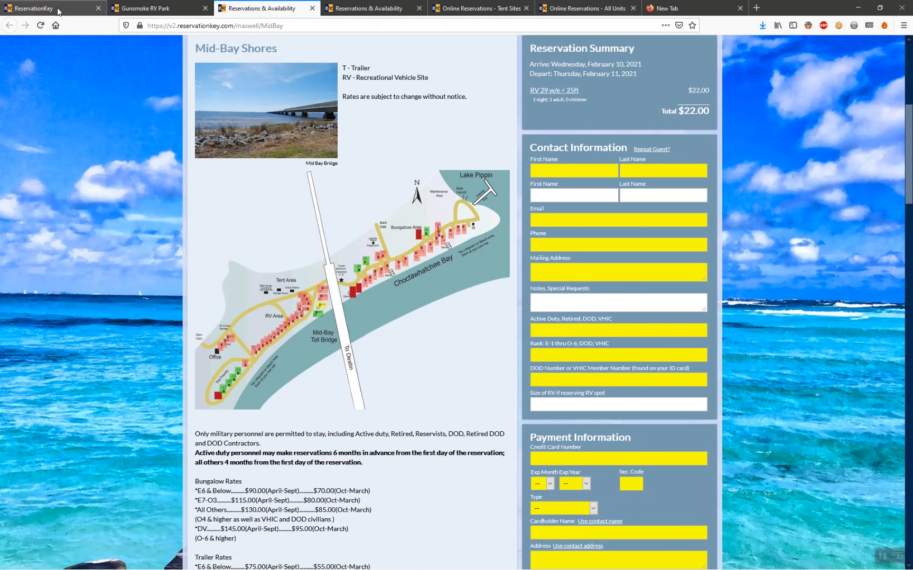
Switch to ReservationKey and open the primary account admin's user settings for editing.
click(59, 10)
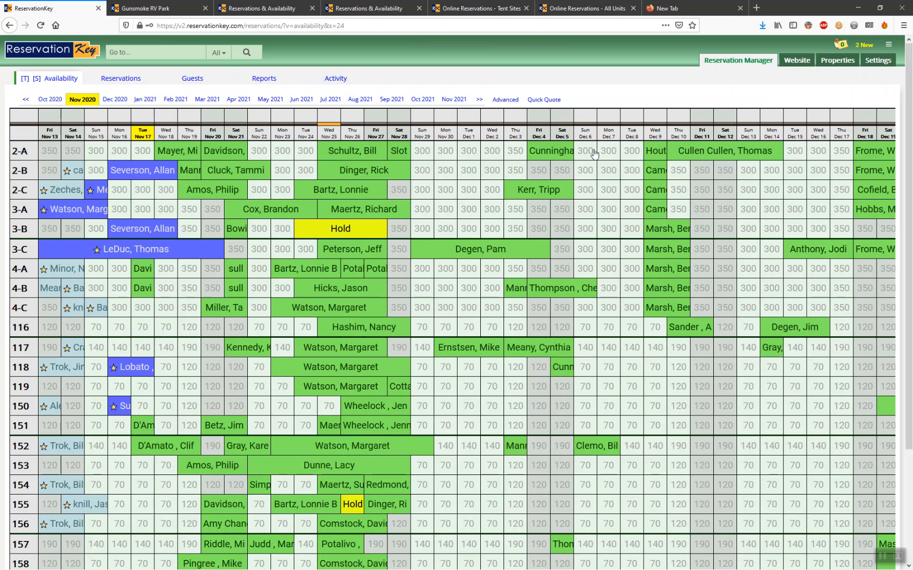
click(879, 61)
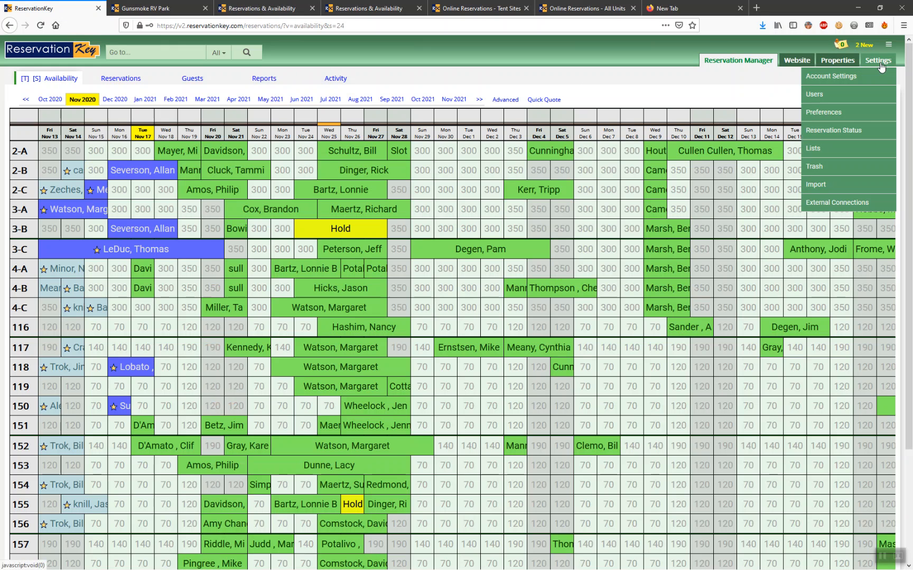
click(824, 94)
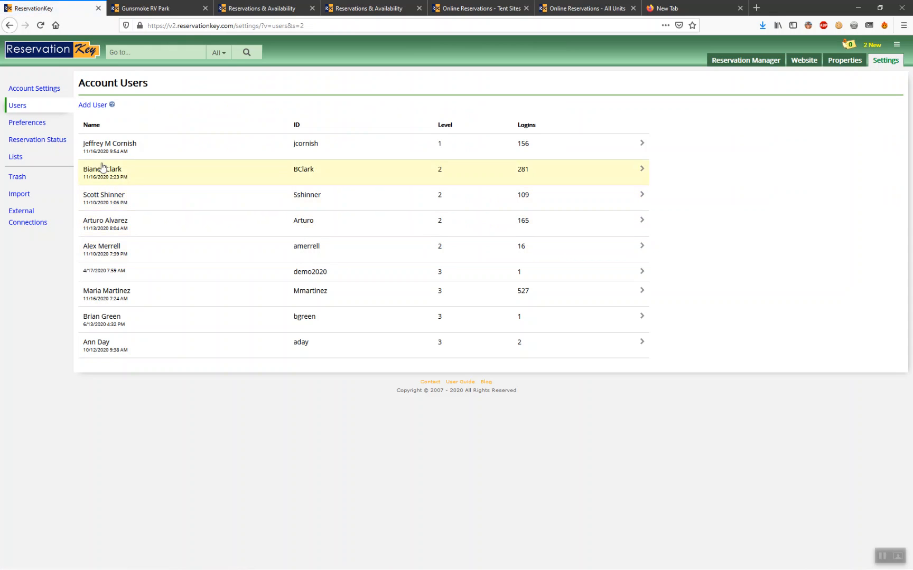
click(104, 148)
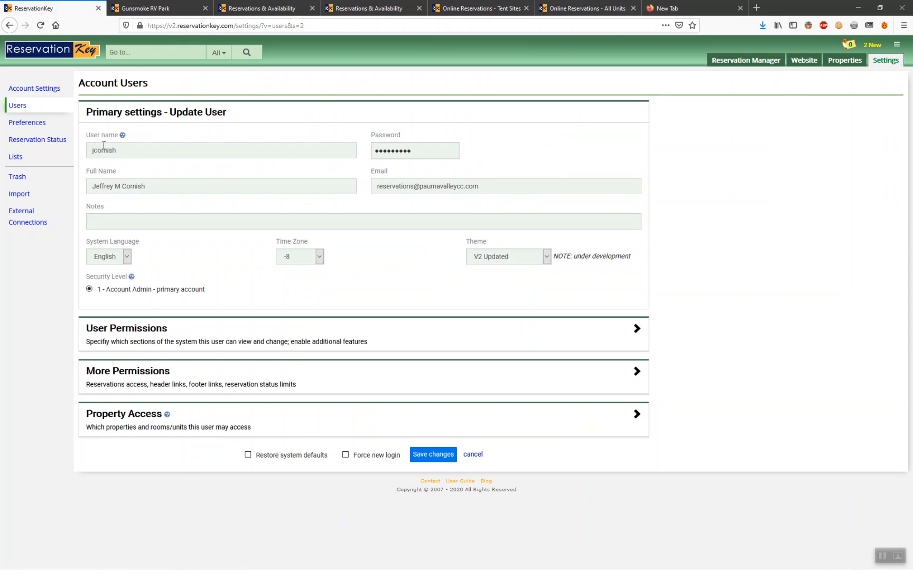
Enable the Map View additional feature in the admin's user permissions and save the selection.
click(127, 331)
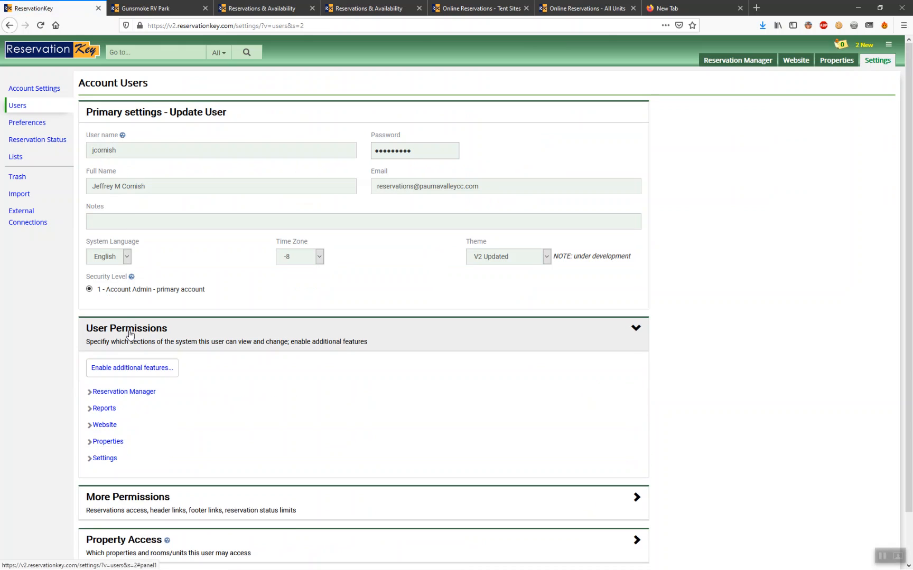
click(124, 372)
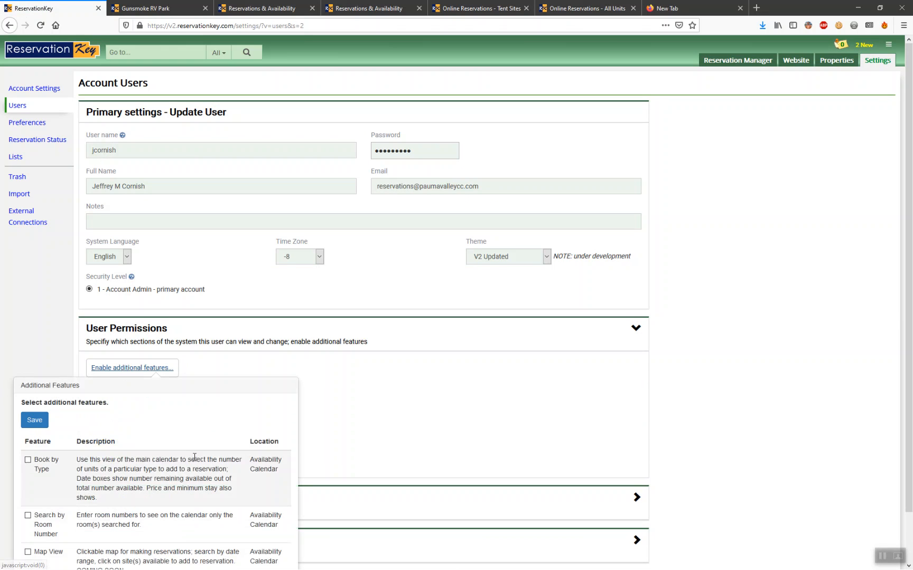
scroll(114, 465, down, 1)
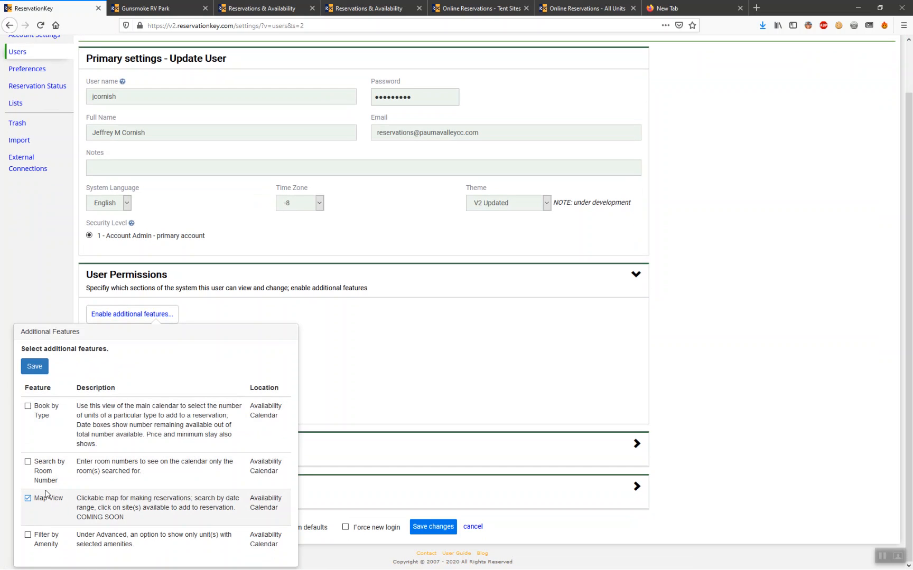
click(34, 366)
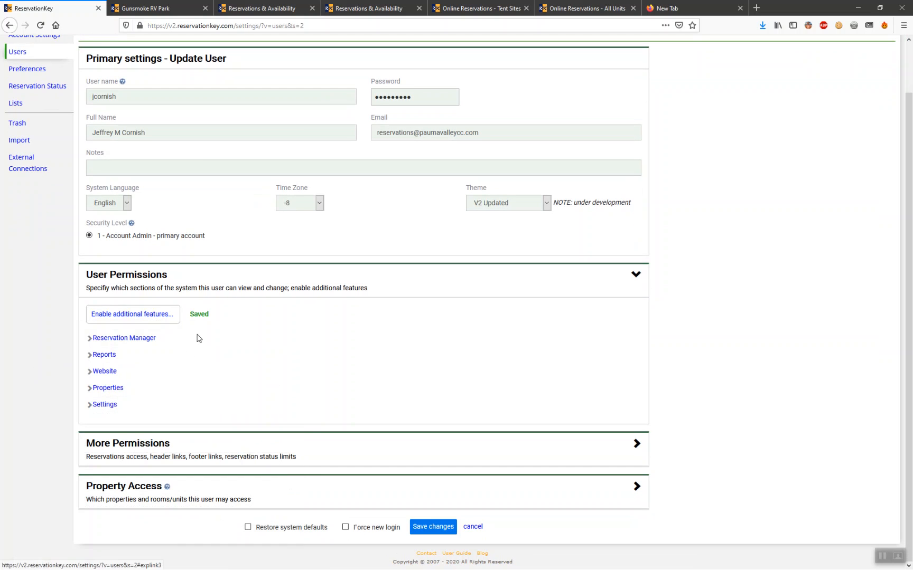
scroll(758, 187, up, 1)
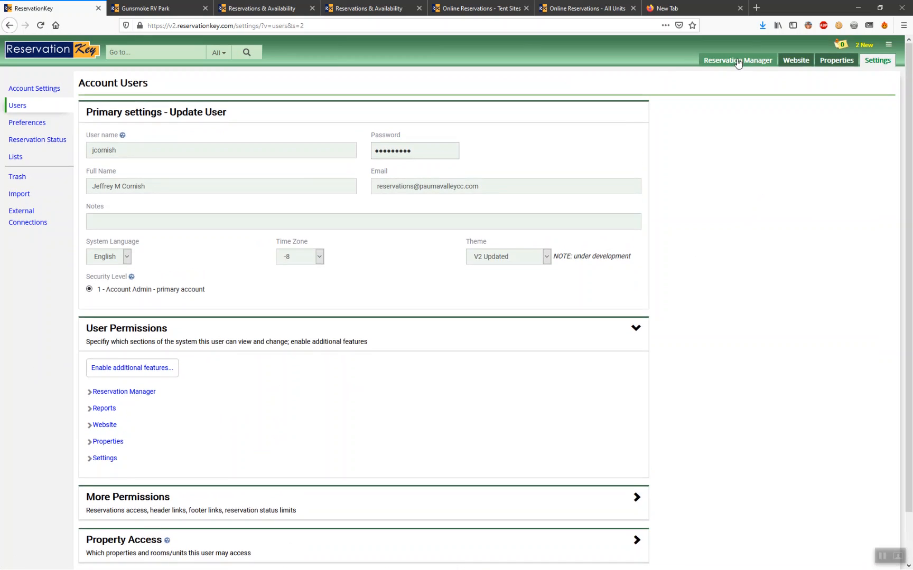
Return to the availability calendar, dismiss the browser's login-saving prompt and open the Use Map search.
mouse_move(748, 53)
click(714, 79)
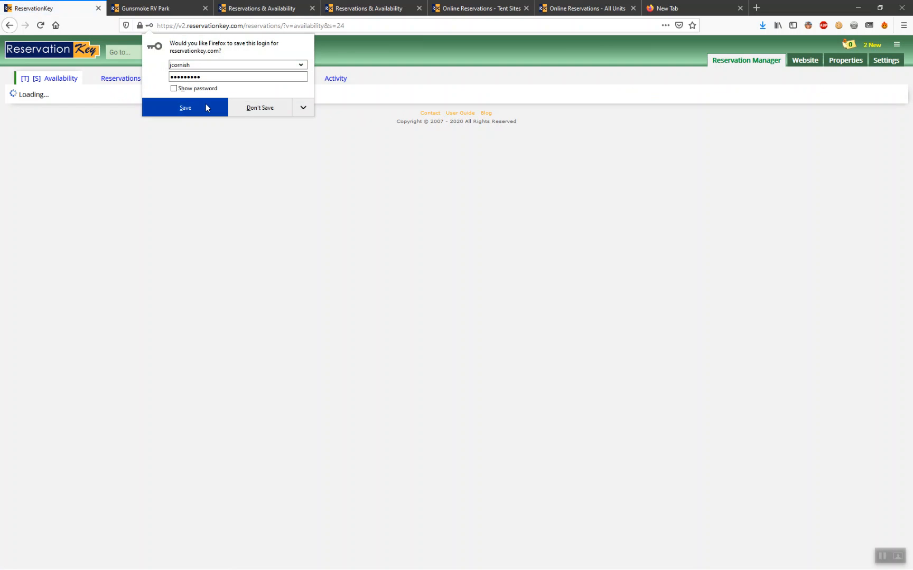
click(152, 166)
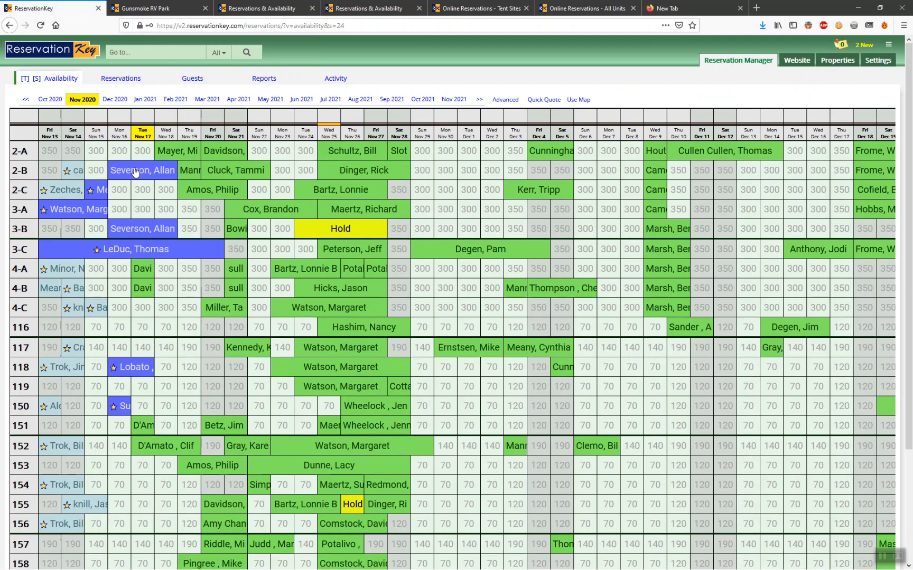
click(582, 100)
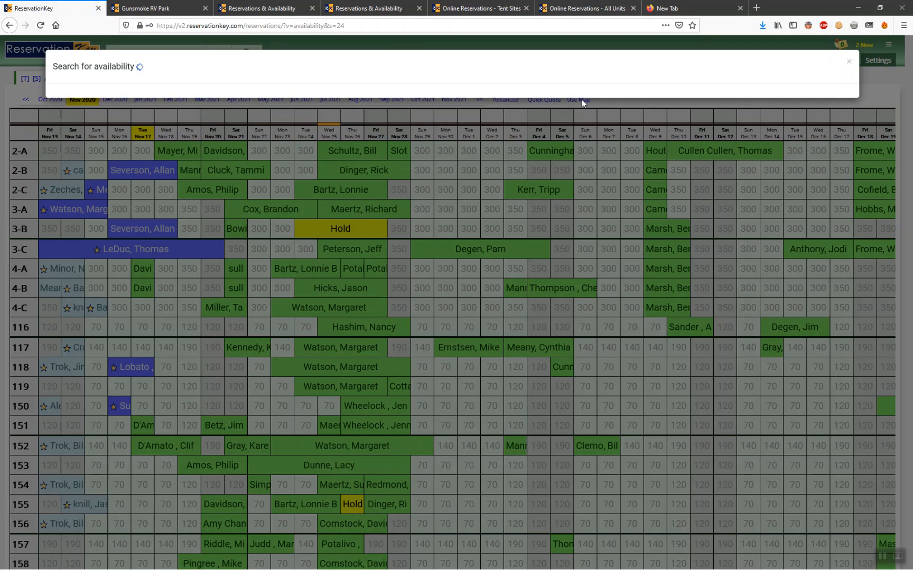
Show available rooms for an arrival on 11/24/2020 and departure on 11/25/2020.
click(103, 106)
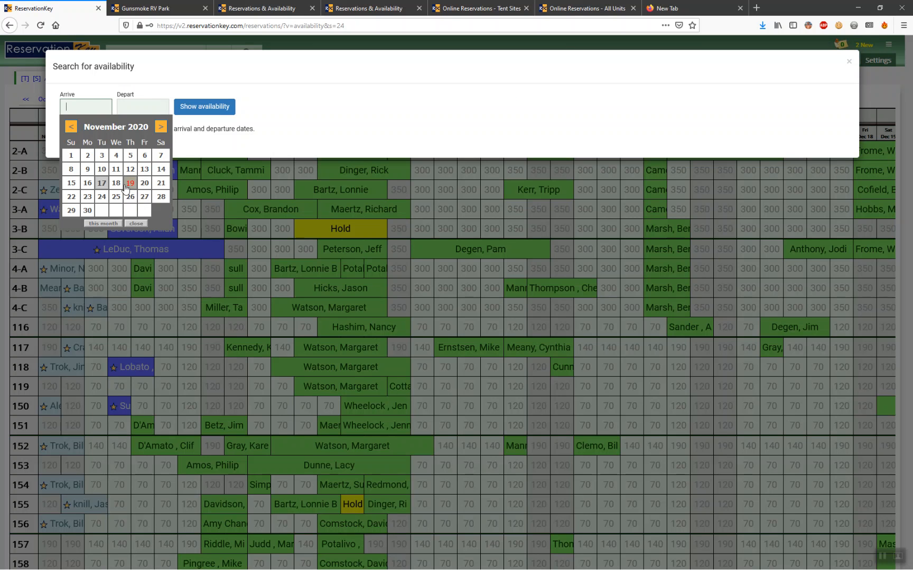
click(98, 195)
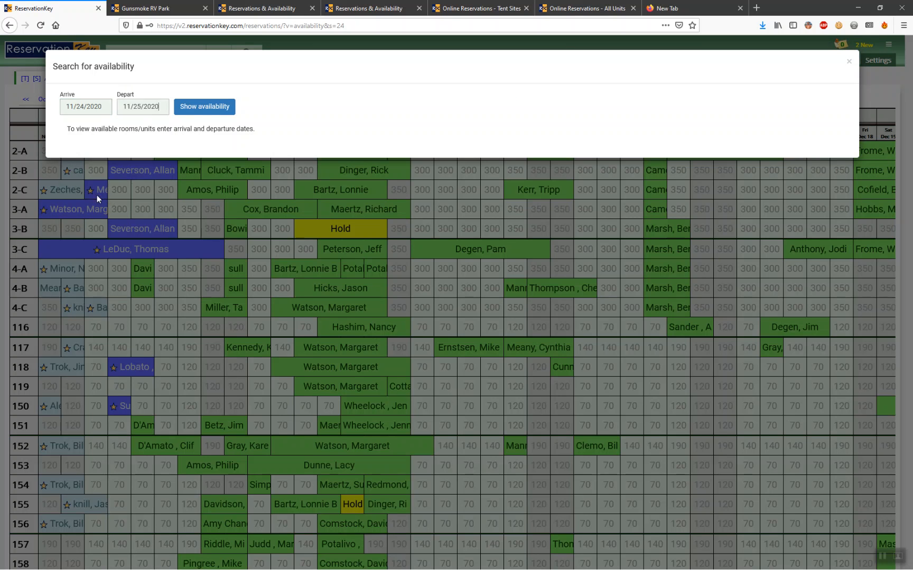
click(198, 113)
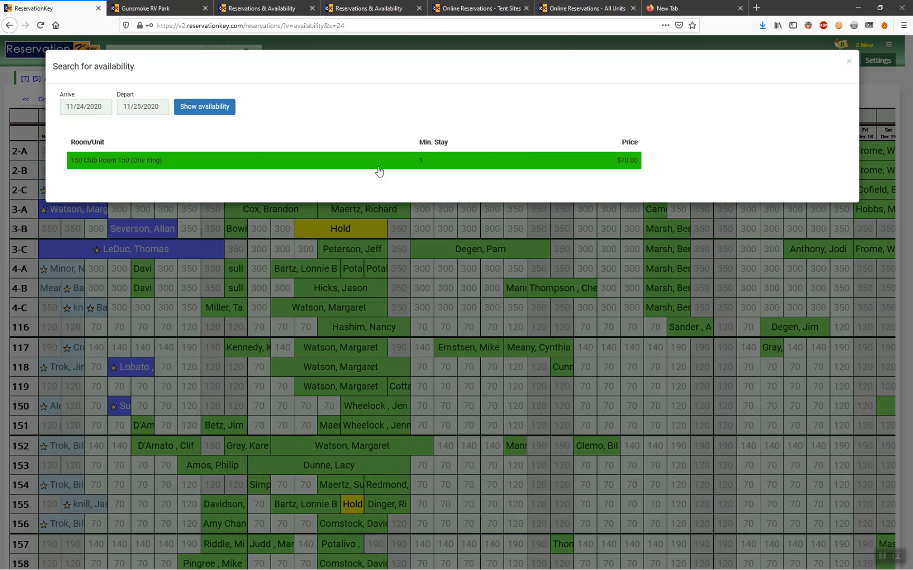
Change the stay to 12/02/2020 through 12/03/2020 and show the rooms available for it.
click(98, 105)
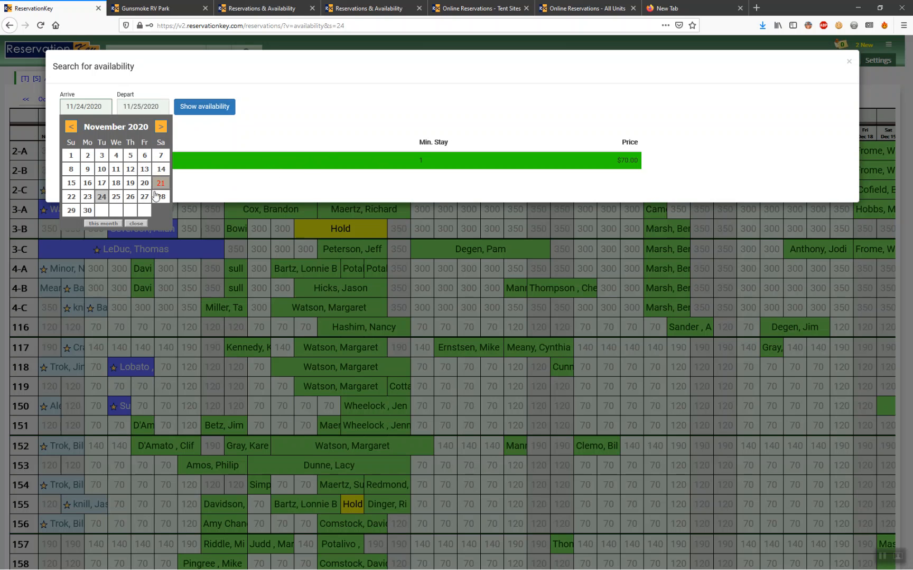
click(160, 126)
click(116, 155)
click(191, 109)
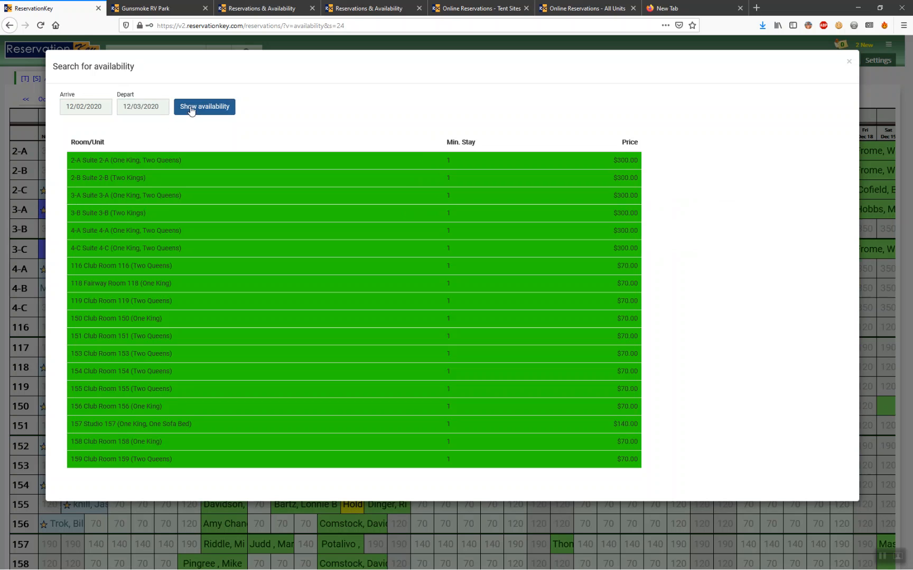
Select Club Room 116, Fairway Room 118, Club Room 119 and Suite 4-C, and close the availability search without adding a reservation.
click(120, 267)
click(125, 288)
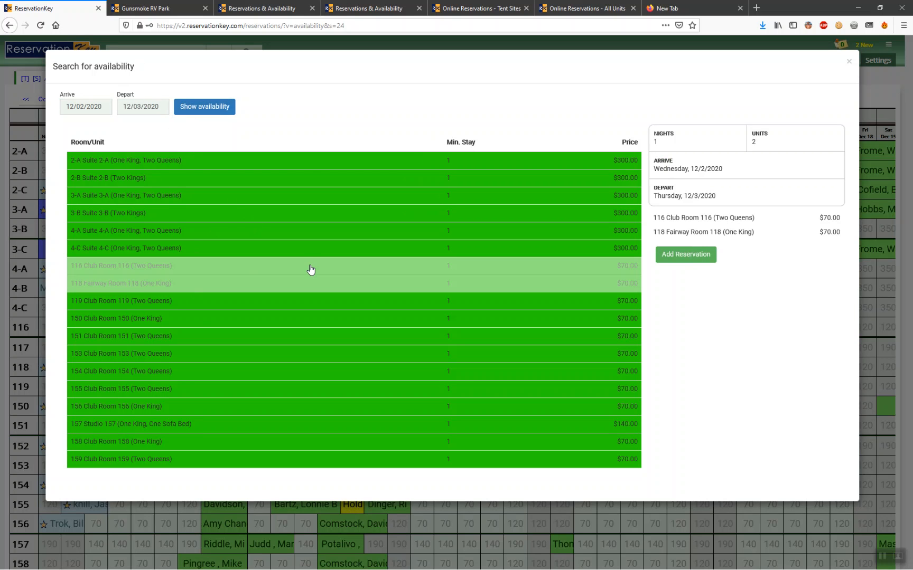
click(186, 336)
click(157, 332)
click(147, 300)
click(156, 248)
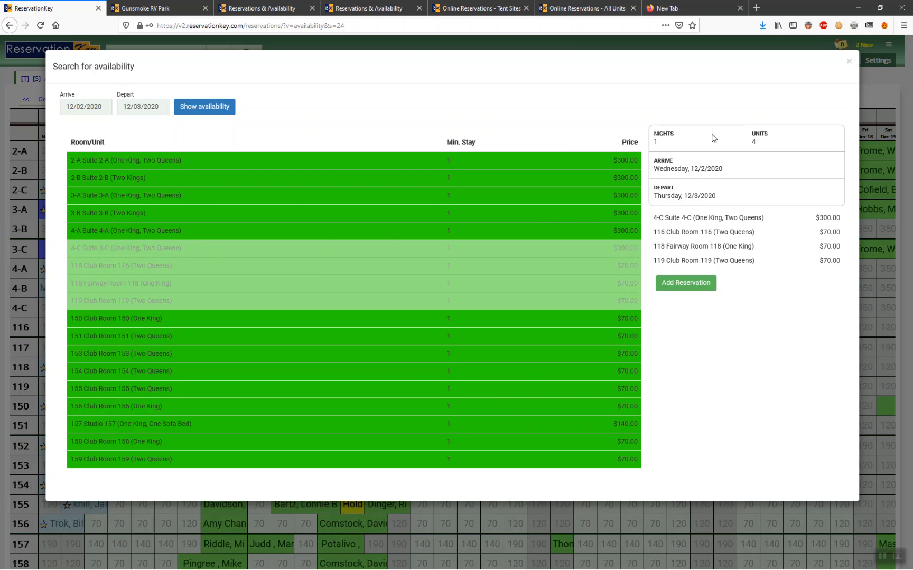
click(849, 64)
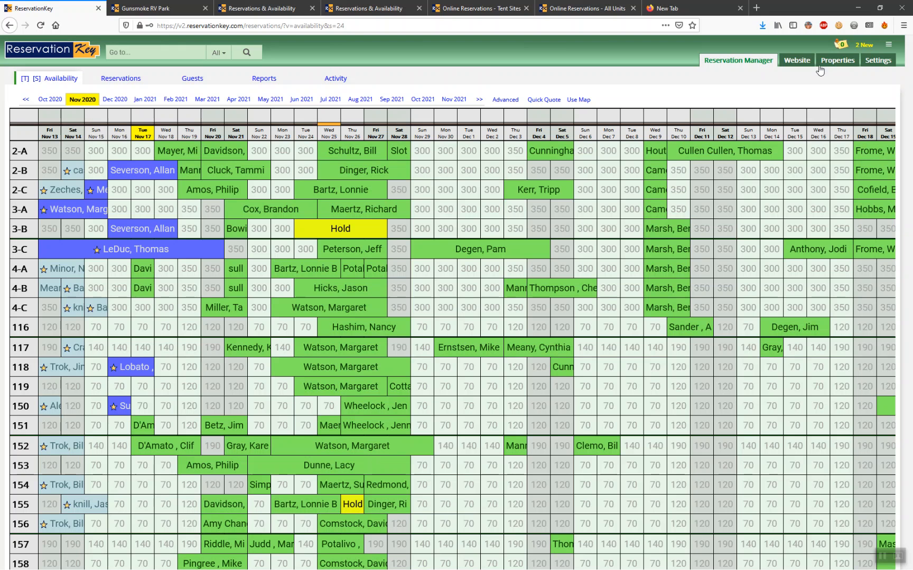
Open the Pauma Valley Country Club property and expand its Map View settings.
click(837, 63)
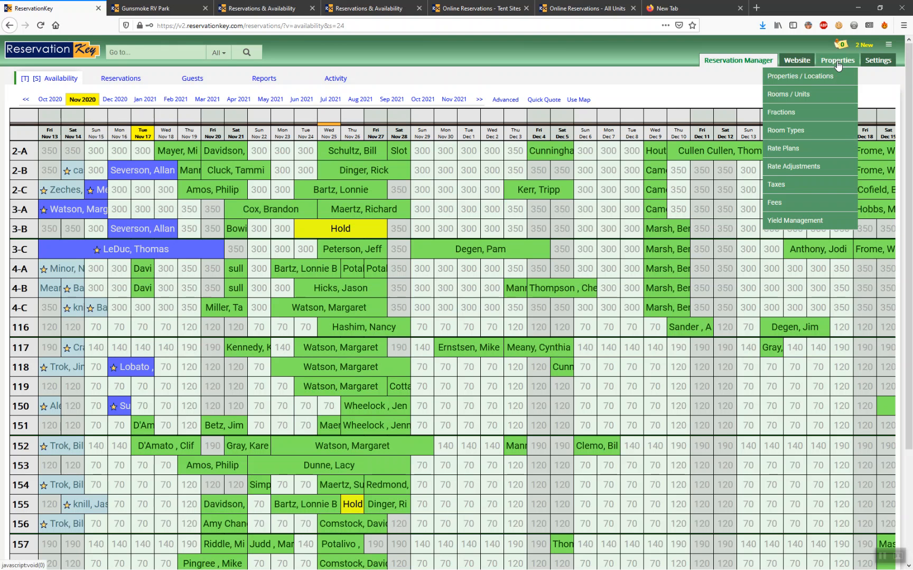
click(790, 78)
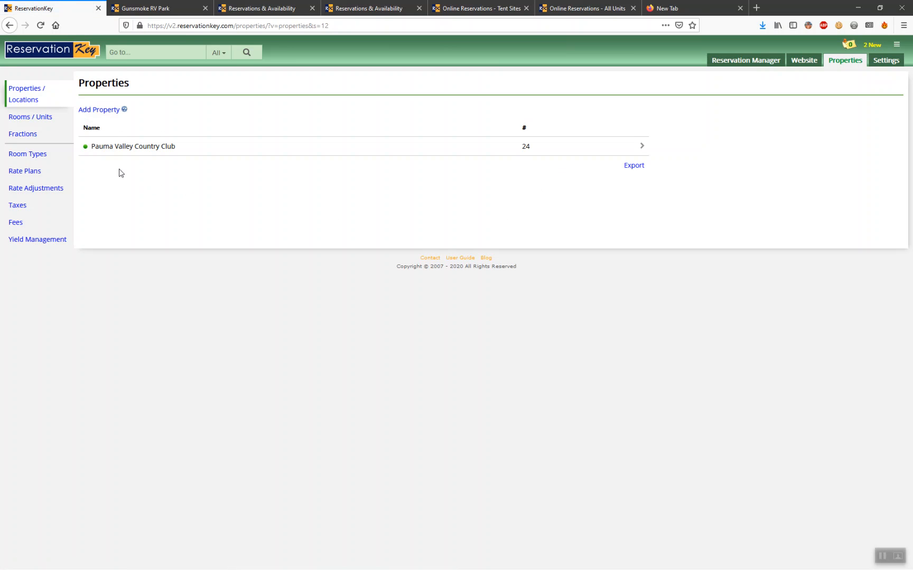
click(131, 151)
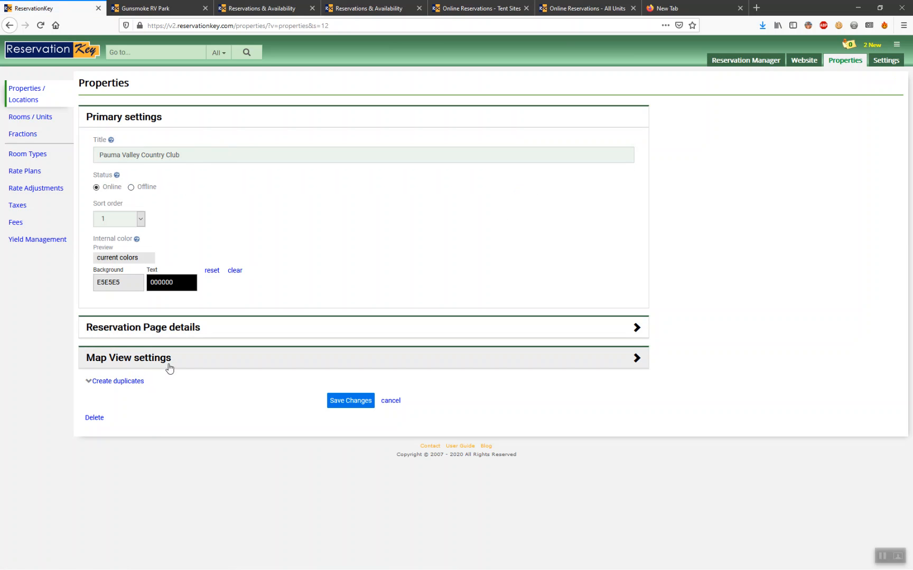
click(143, 362)
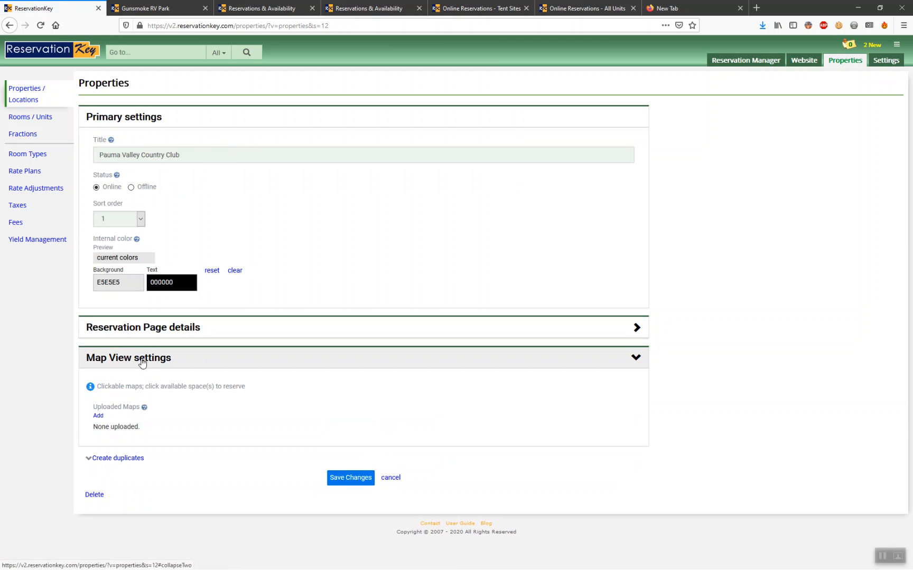
Upload the image pv__roommap from the maps folder at its original size as the property's map.
click(97, 417)
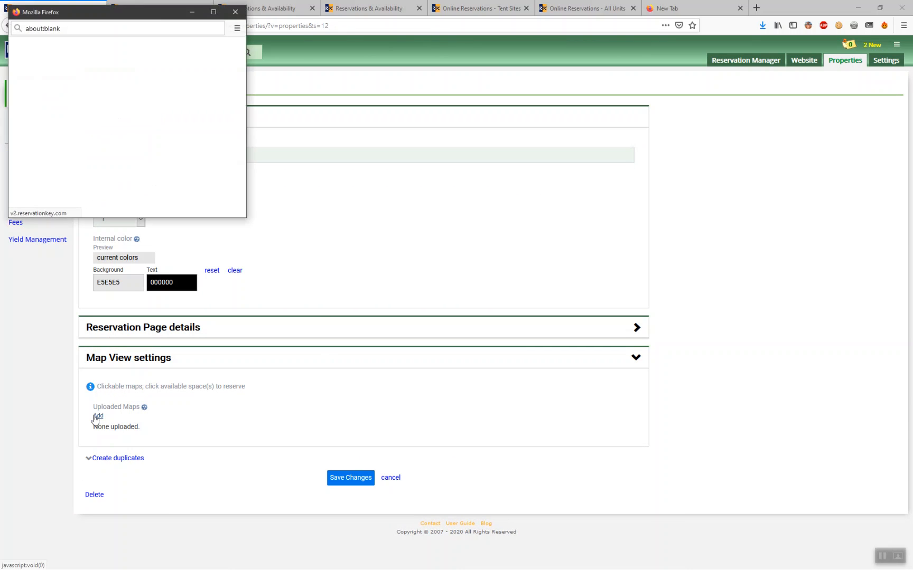
click(43, 68)
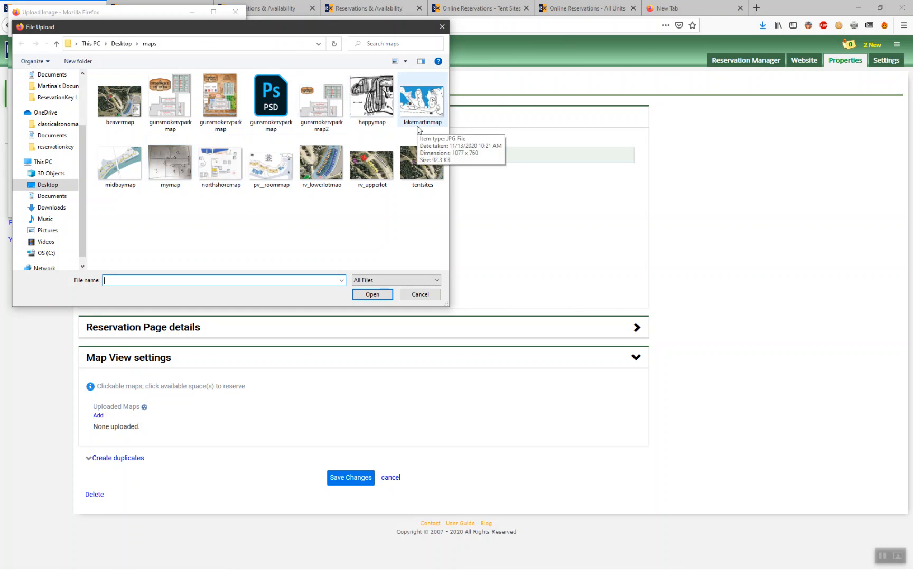
double_click(271, 174)
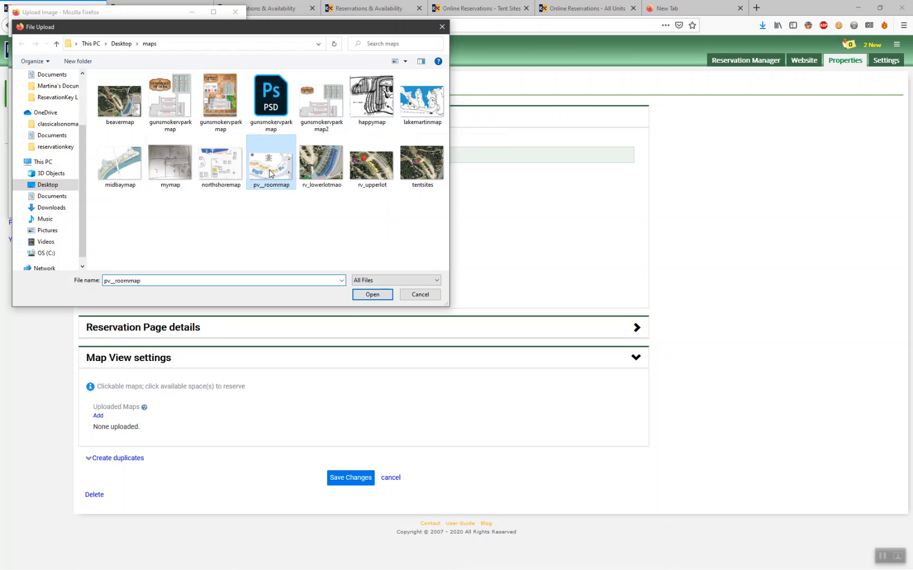
click(83, 117)
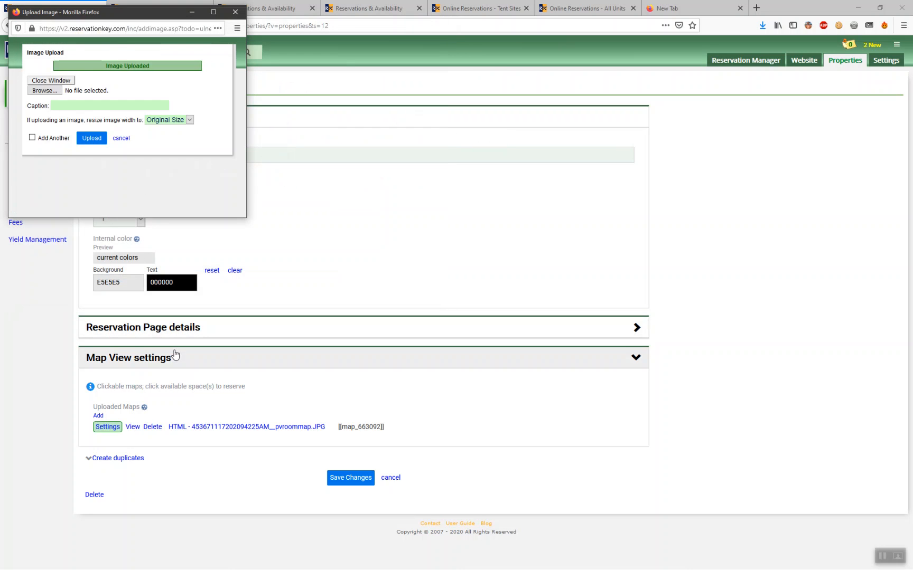
Start the uploaded map's settings and outline Suites 2-A, 2-B and 2-C on the map to mark their clickable areas.
click(107, 428)
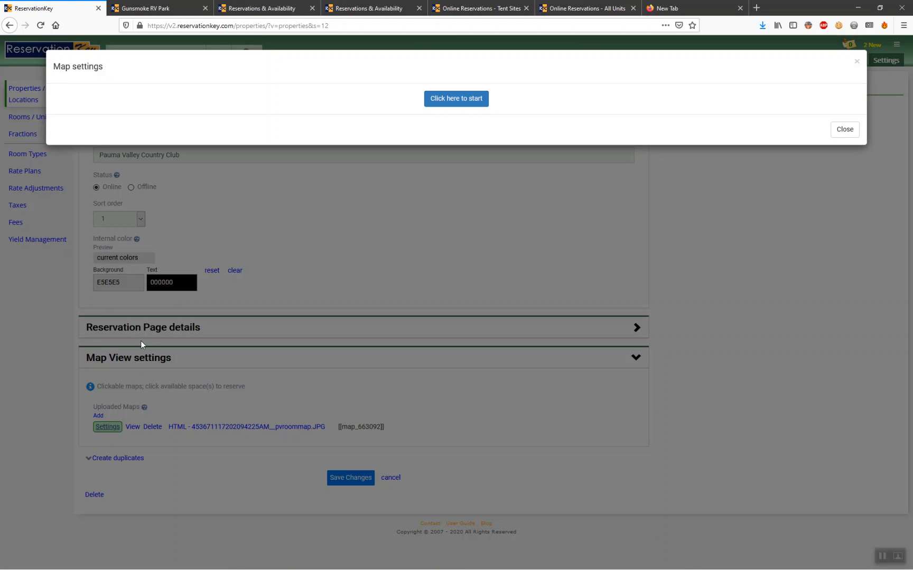
click(465, 99)
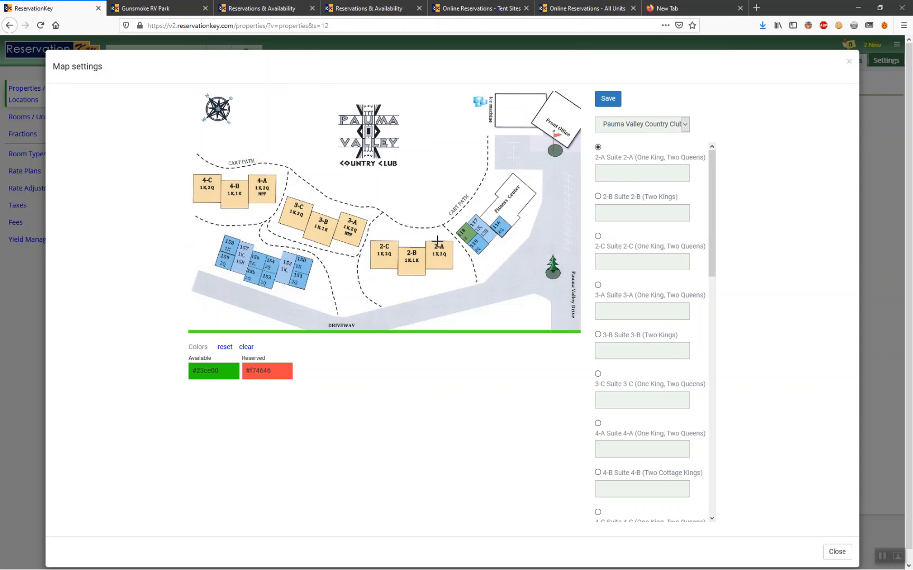
drag(635, 158, 605, 159)
click(610, 168)
drag(426, 242, 453, 269)
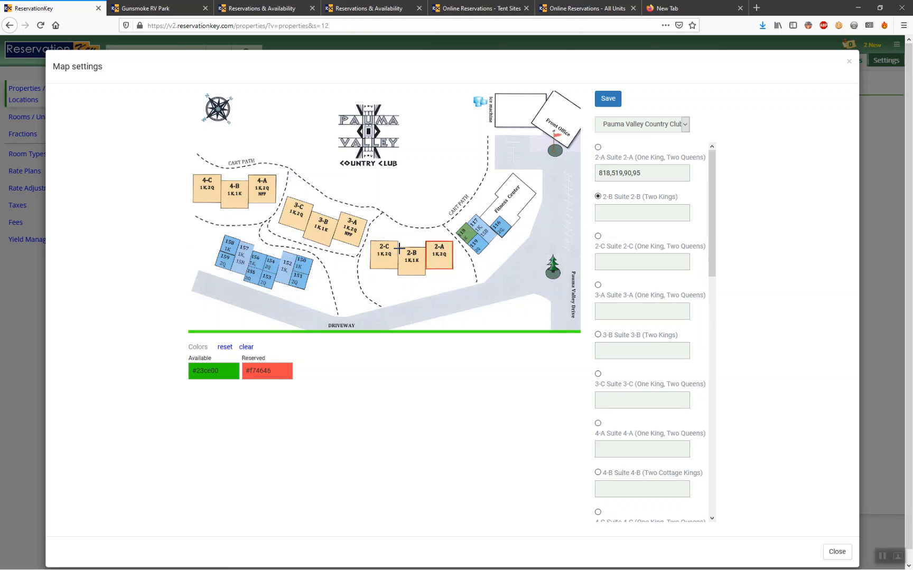
drag(398, 248, 425, 275)
drag(425, 275, 425, 275)
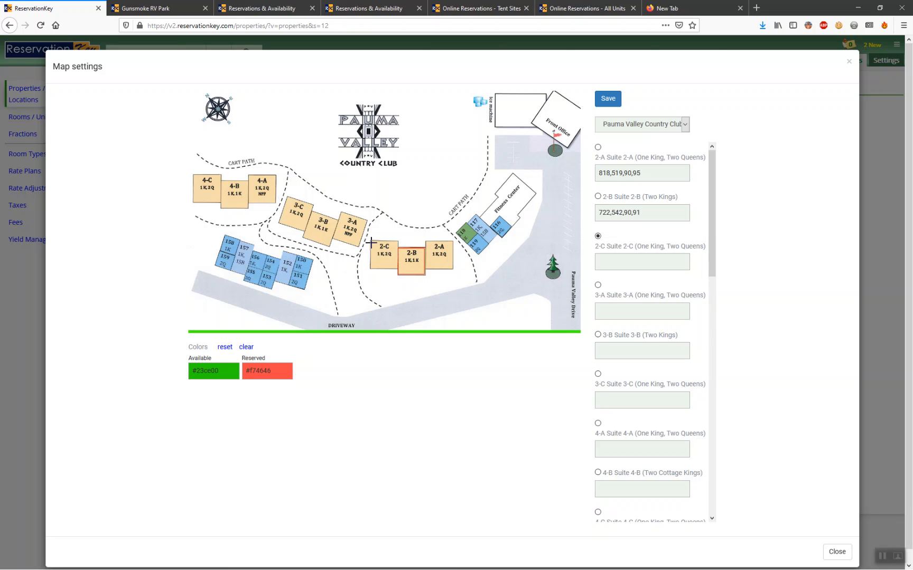
drag(372, 242, 397, 269)
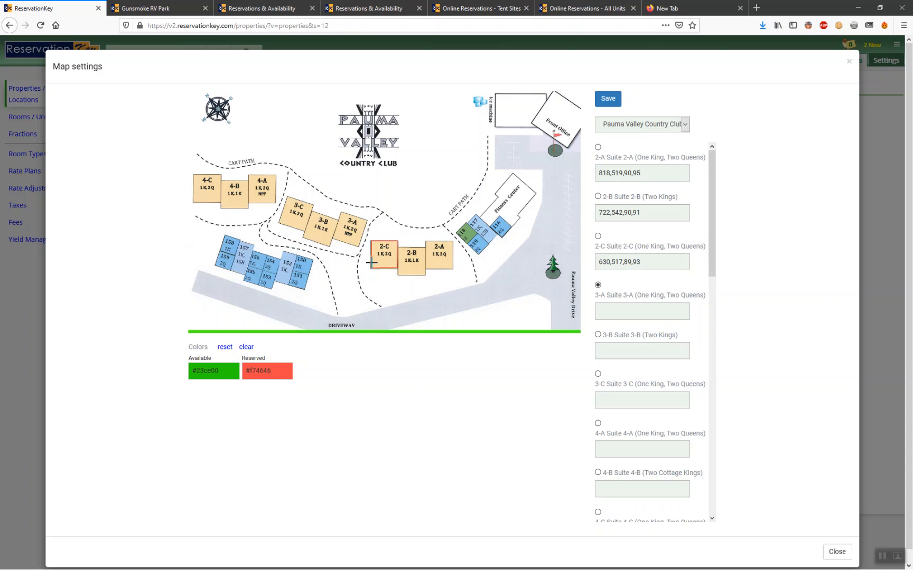
Outline Suites 3-A, 3-B and 3-C on the map to mark their clickable areas.
drag(342, 216, 362, 242)
drag(310, 215, 328, 239)
drag(285, 200, 309, 229)
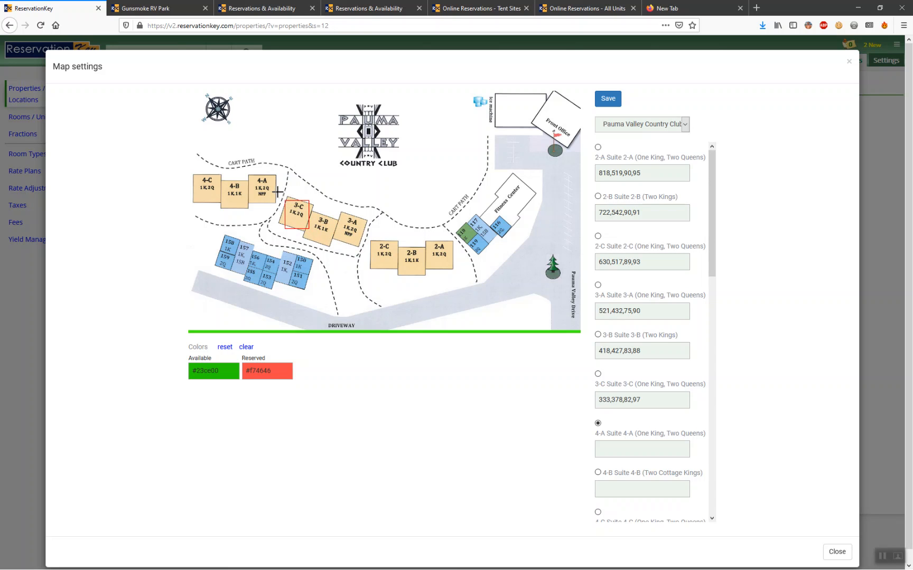
Outline Suites 4-A, 4-B and 4-C on the map, then save and close the map settings.
scroll(631, 370, down, 5)
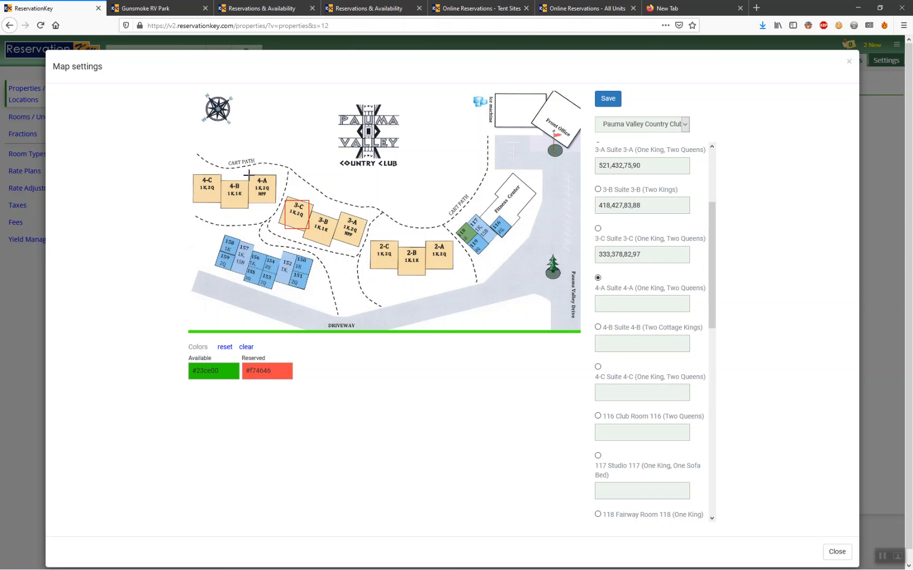
drag(250, 176, 275, 202)
drag(221, 181, 246, 206)
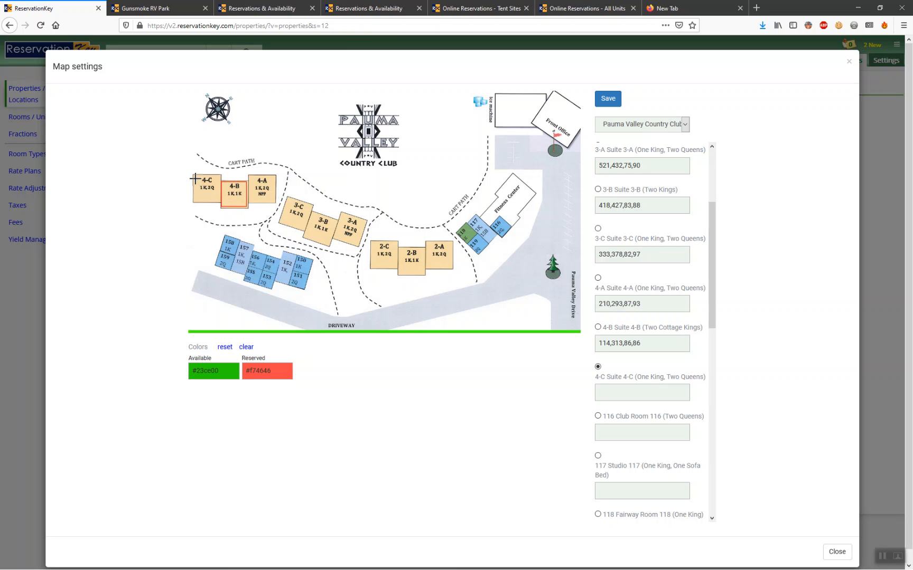
drag(194, 175, 220, 202)
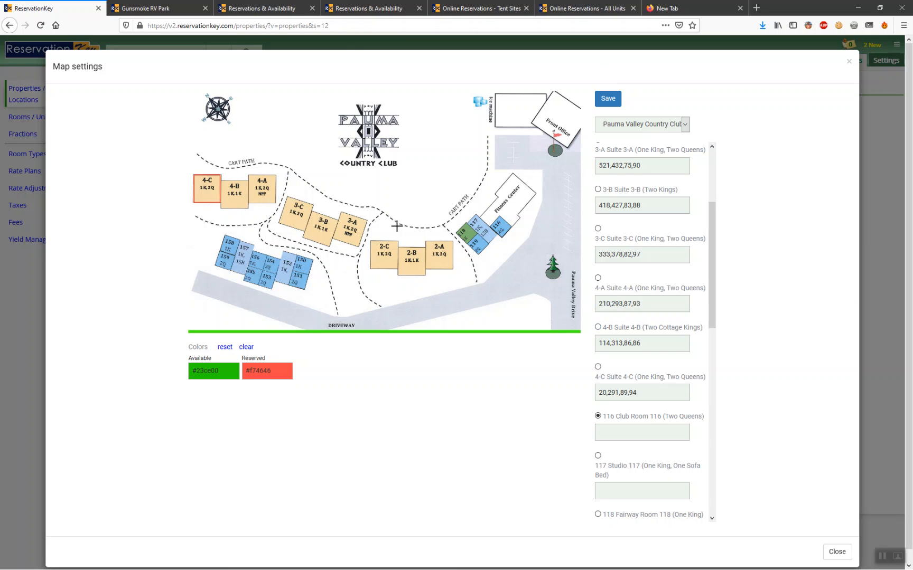
click(607, 99)
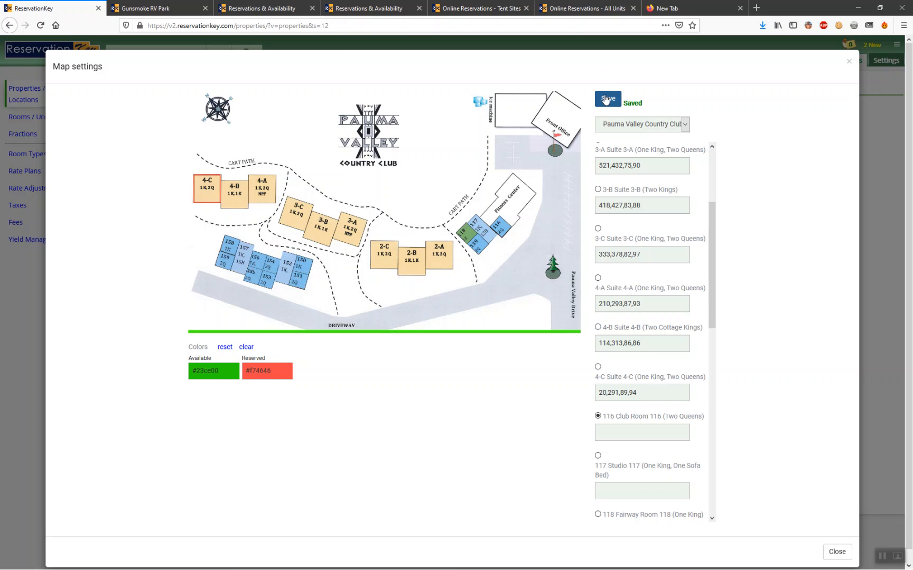
click(850, 62)
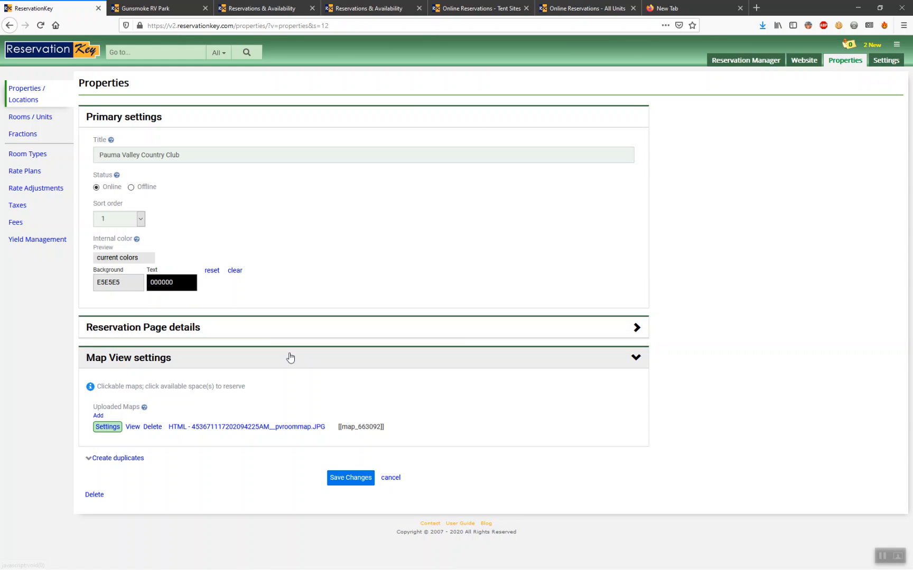
Copy the code [[map_663092]] of the uploaded map and replace the map code in the property's Reservation Page description with it.
click(378, 427)
key(ctrl+c)
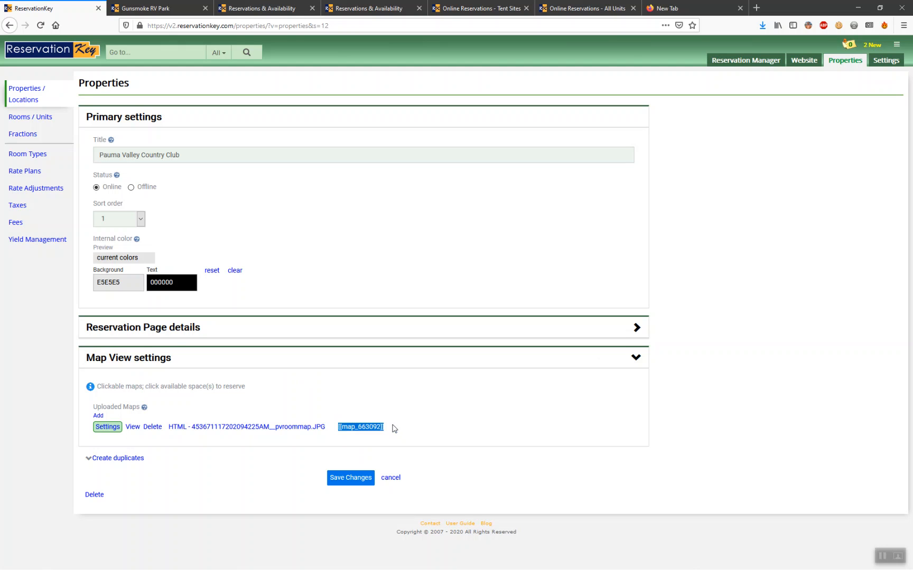
click(374, 429)
click(163, 339)
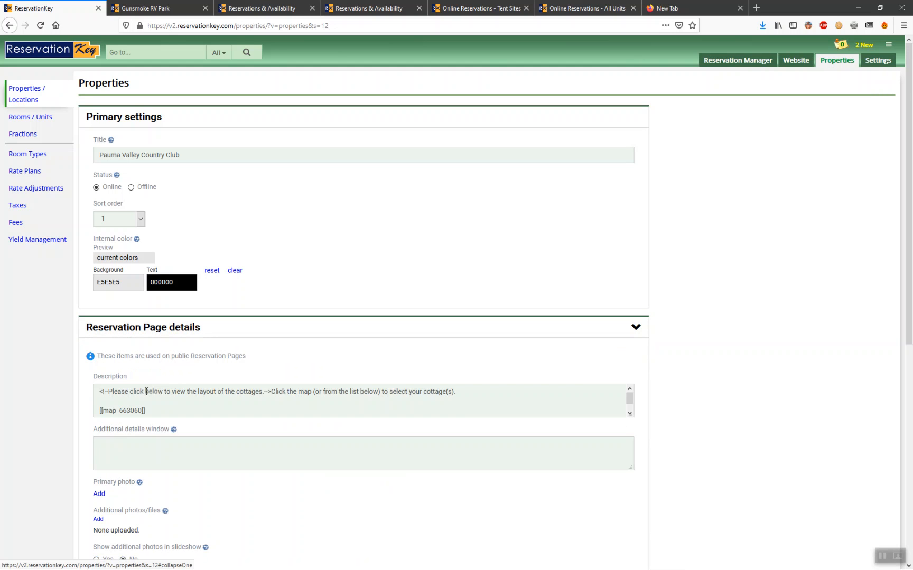
drag(147, 411, 71, 407)
key(ctrl+v)
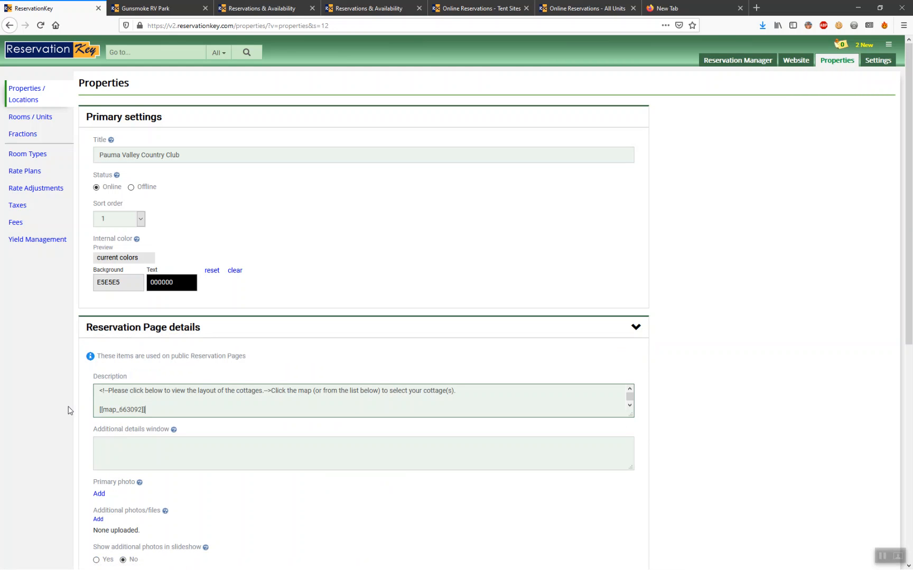
key(Return)
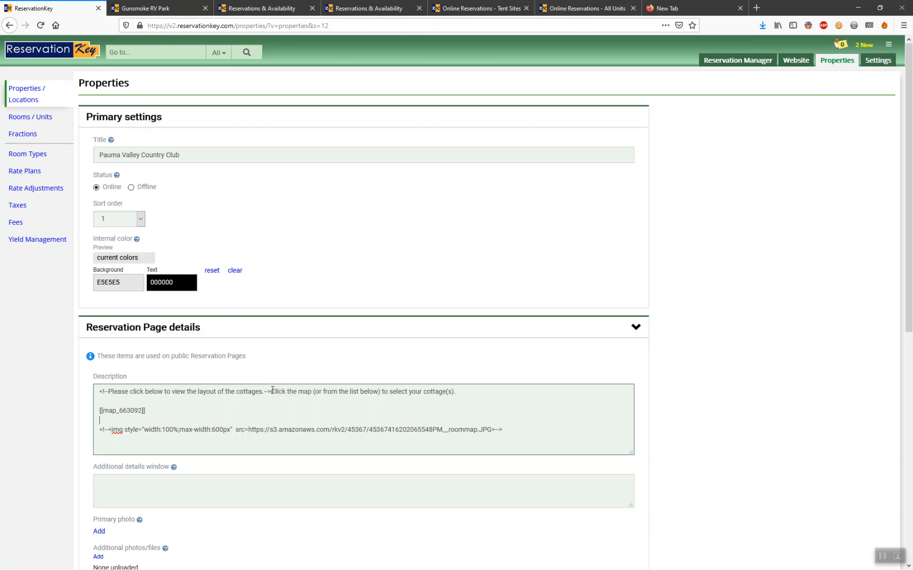
drag(271, 391, 213, 392)
click(236, 396)
drag(271, 392, 252, 393)
key(shift+Home)
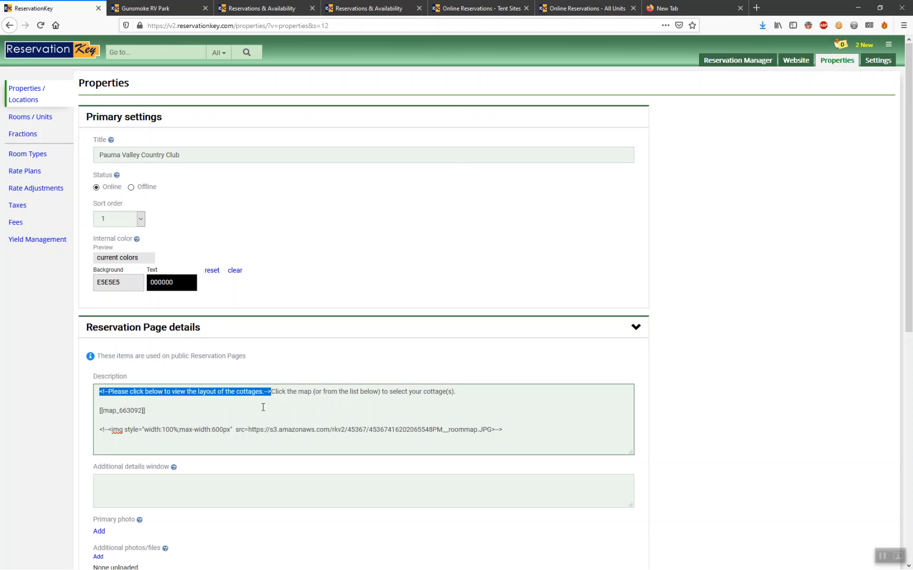
click(272, 392)
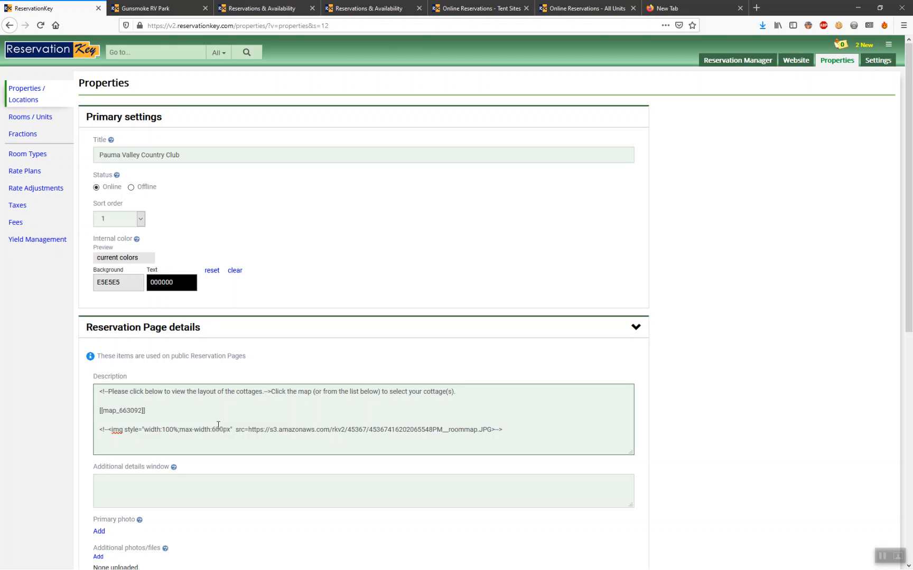
Save the changes to the property.
scroll(671, 472, down, 7)
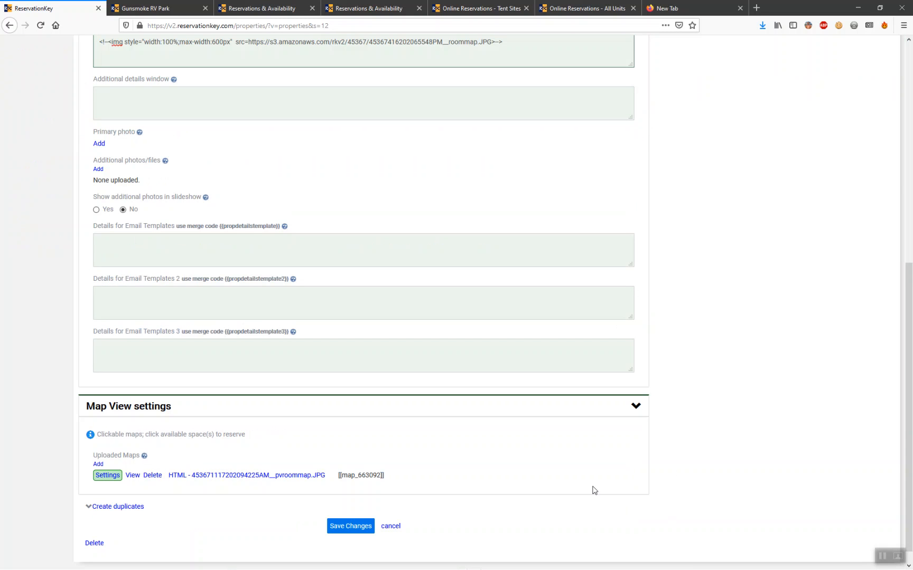
click(343, 528)
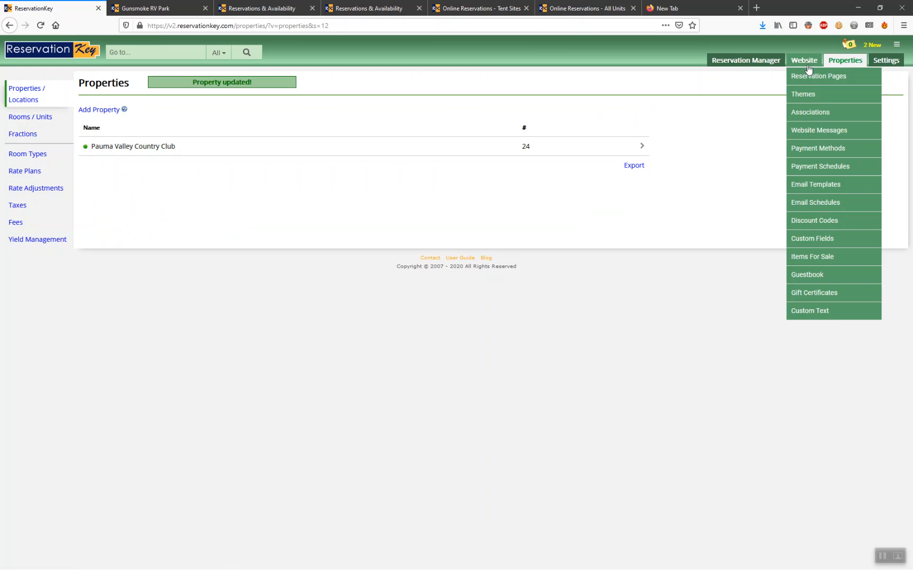
Open the availability calendar's map search and show availability for 12/15/2020 through 12/16/2020.
mouse_move(745, 59)
click(726, 80)
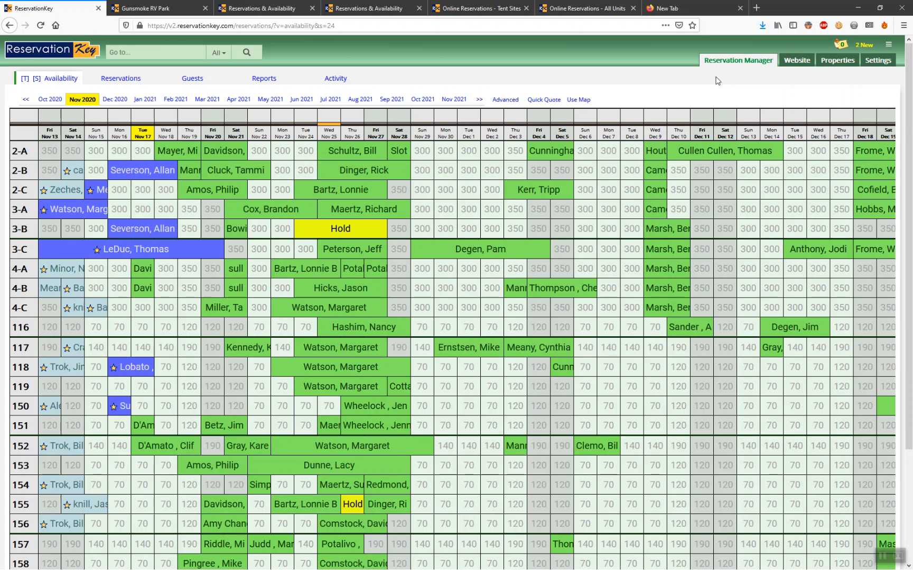
click(578, 100)
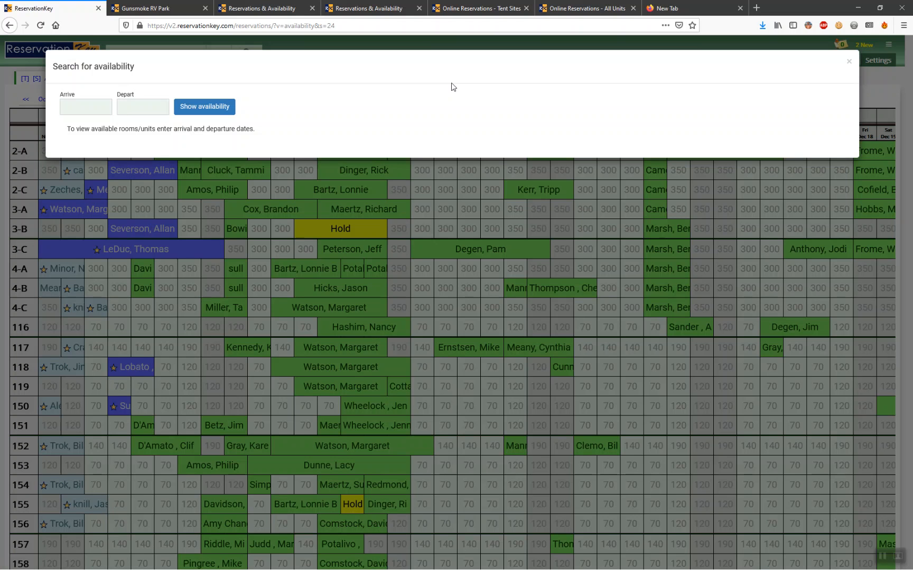
click(95, 108)
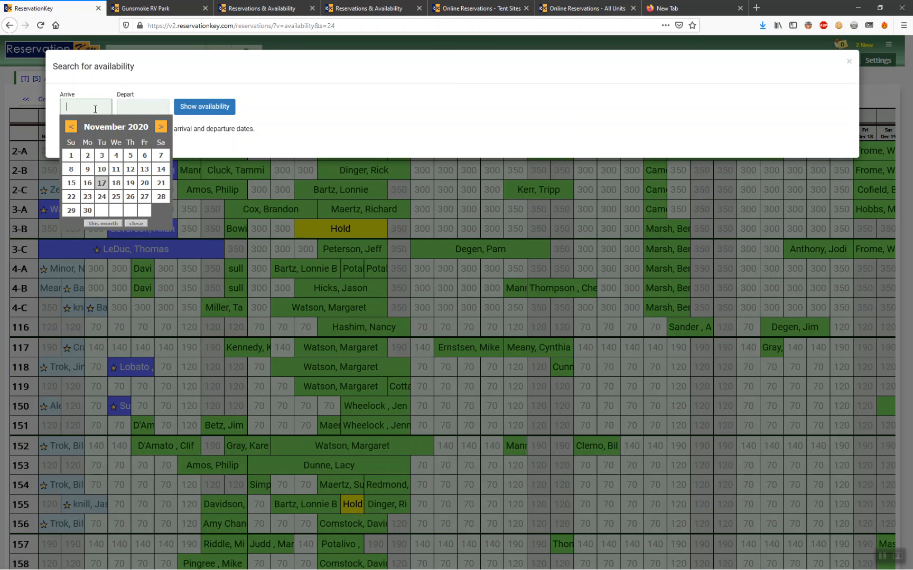
click(160, 130)
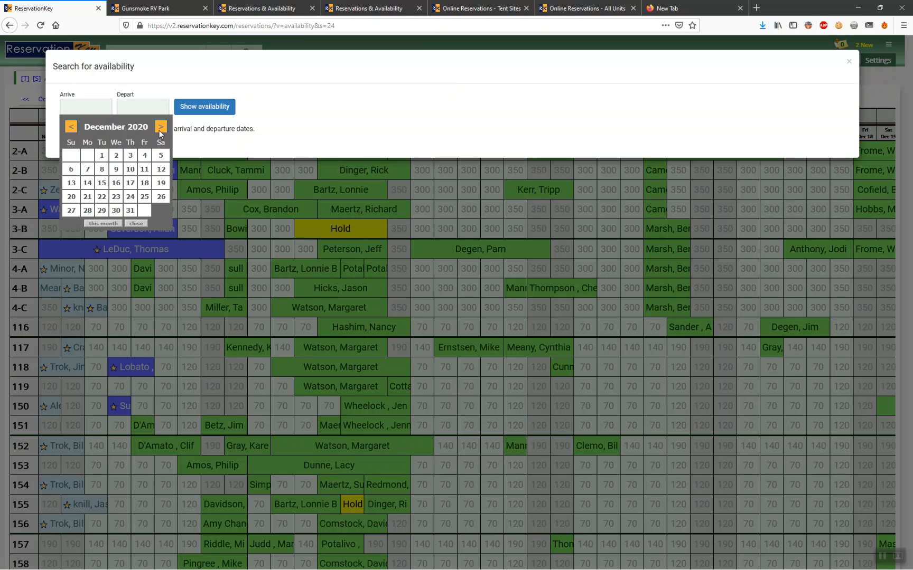
click(101, 183)
click(194, 108)
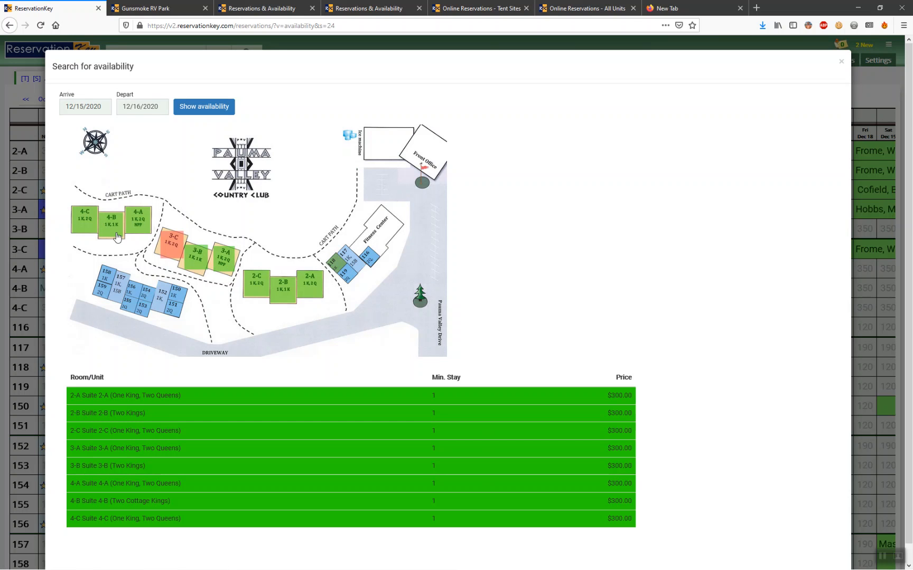
Select Suites 2-C, 2-A and 2-B on the map and deselect them again.
click(256, 282)
click(310, 283)
click(288, 291)
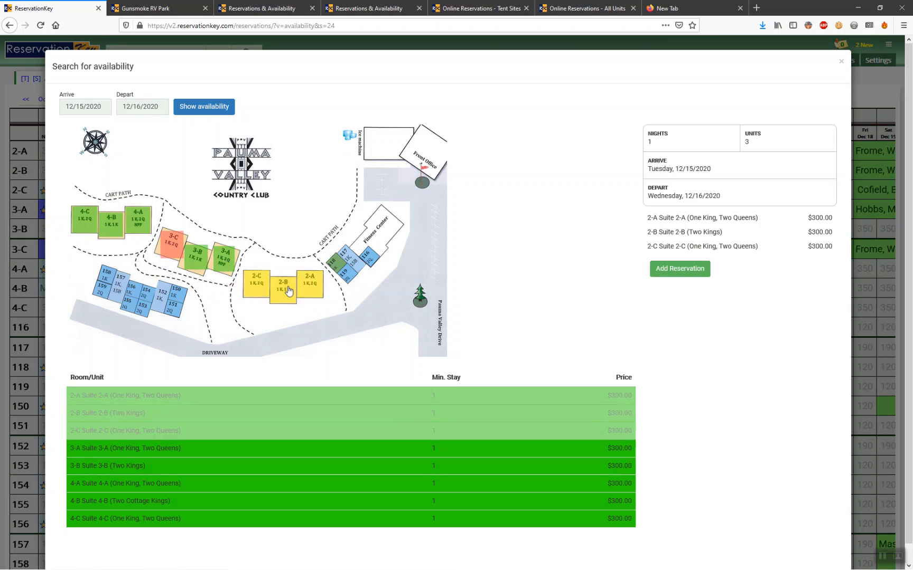
click(312, 292)
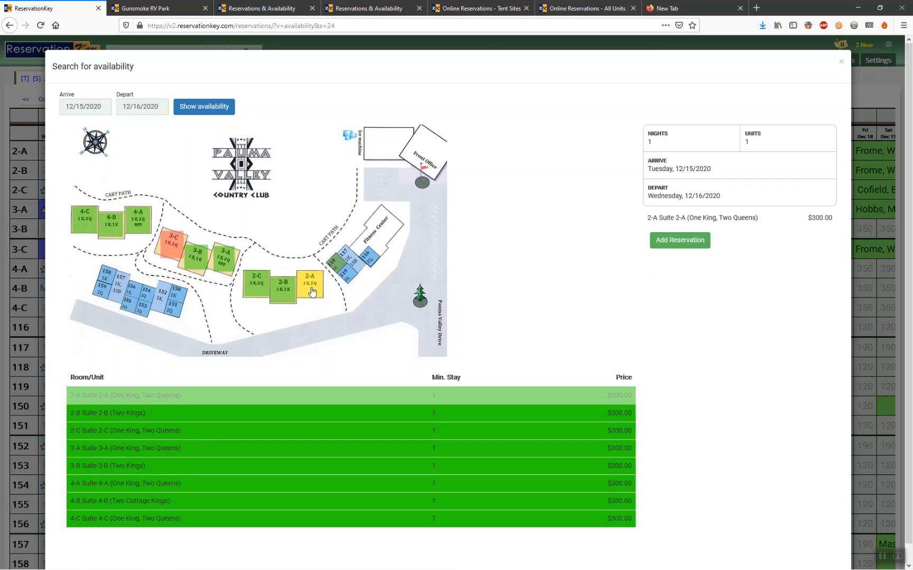
click(312, 292)
Change the departure date to 12/18/2020 and show the availability for the longer stay.
click(141, 112)
click(203, 192)
click(203, 108)
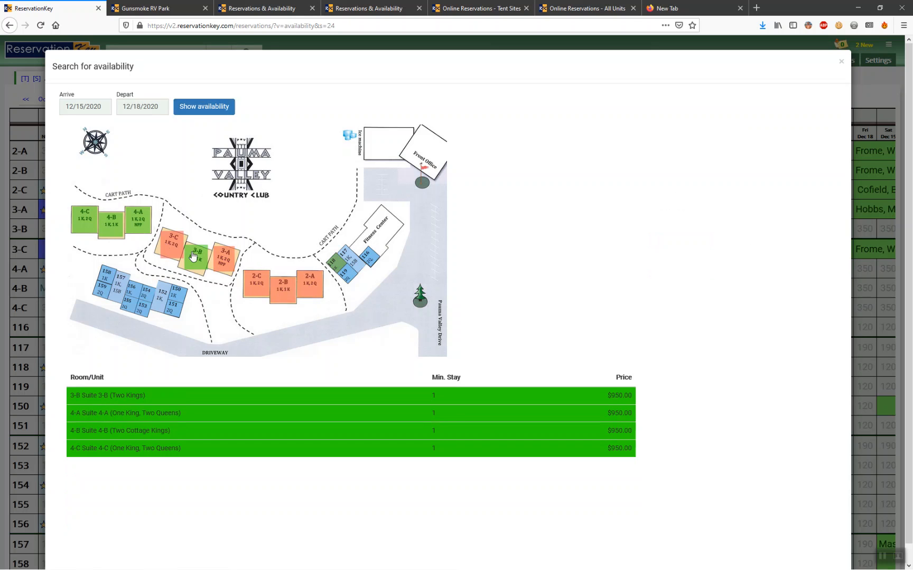
Select Suites 3-B and 4-A on the map and add a reservation for them.
click(193, 256)
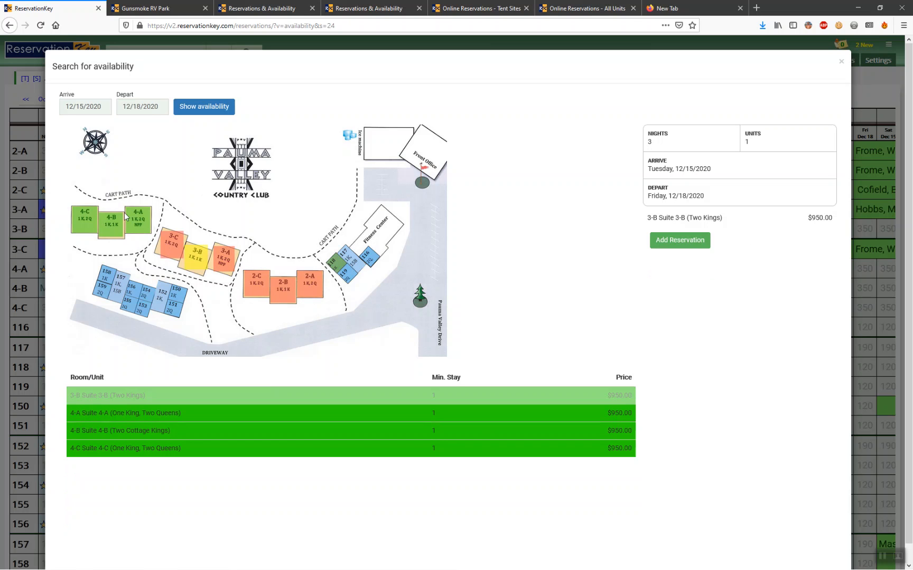
click(127, 218)
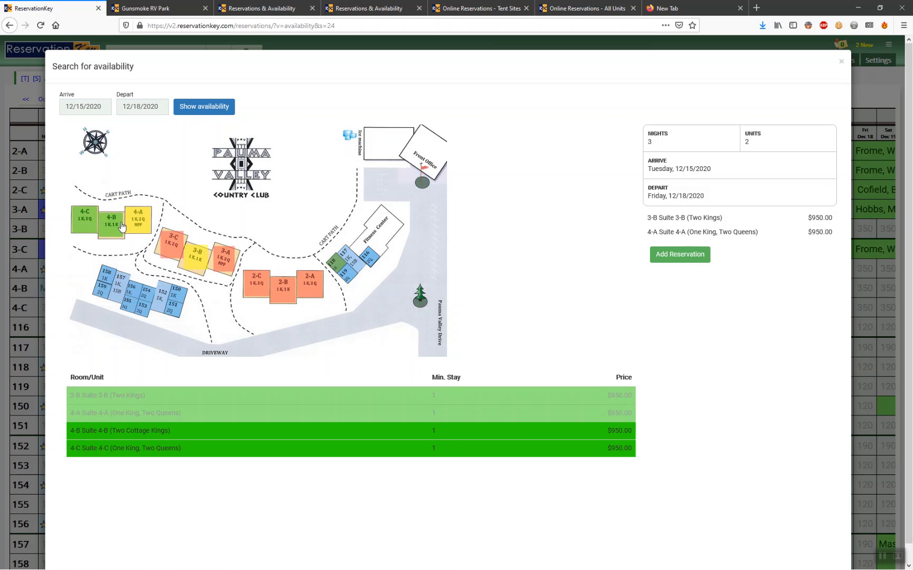
click(683, 254)
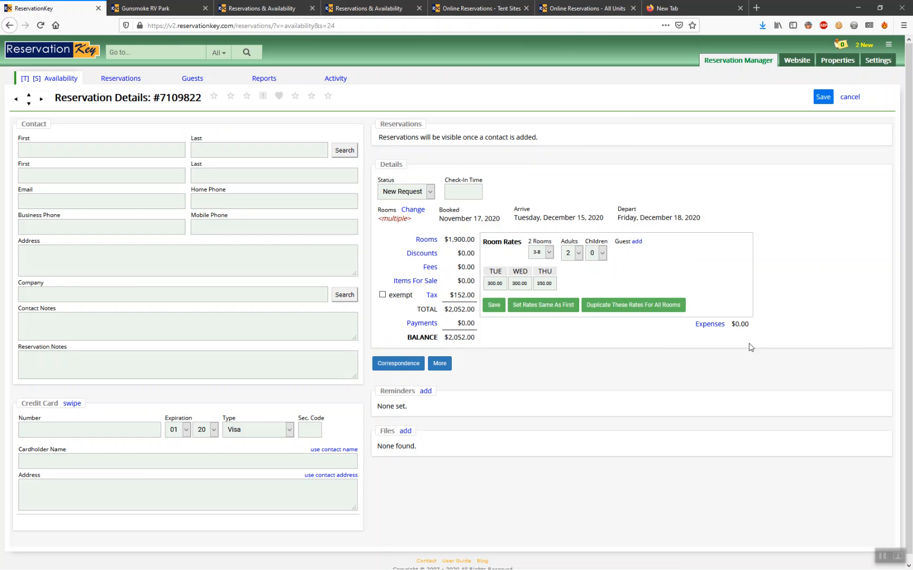
Delete the newly added two-suite reservation and confirm the deletion.
click(440, 363)
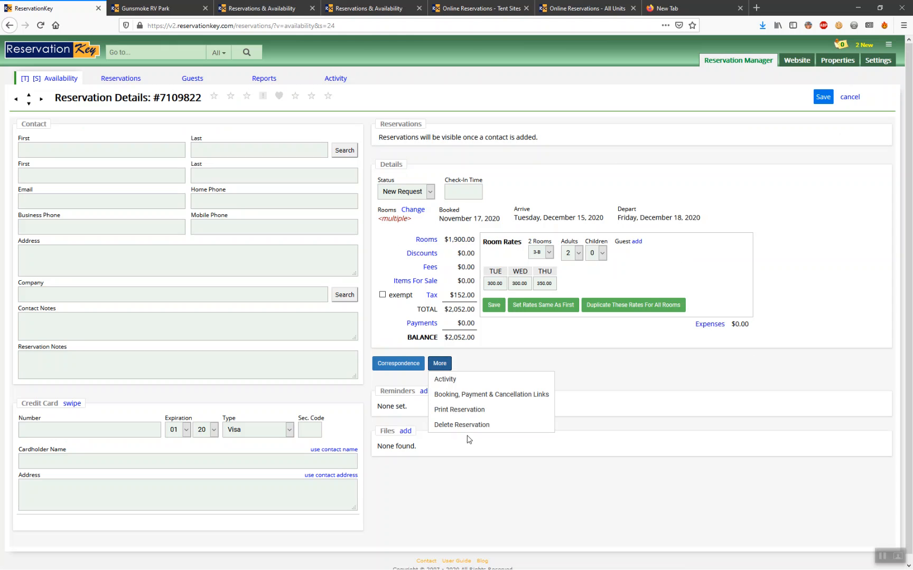
click(462, 425)
click(457, 244)
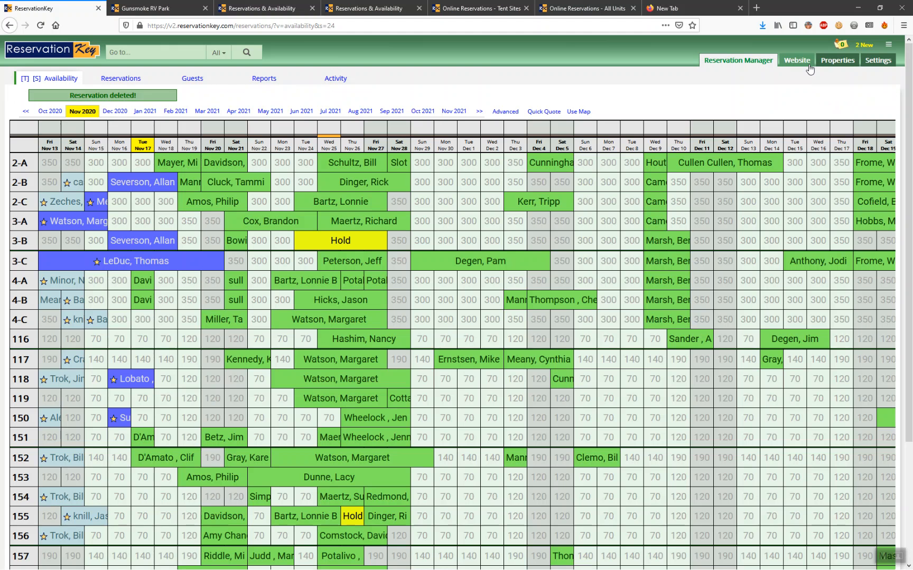
Open the Pauma Valley online reservation page from the website settings and search availability for 12/22/2020 to 12/23/2020.
click(808, 65)
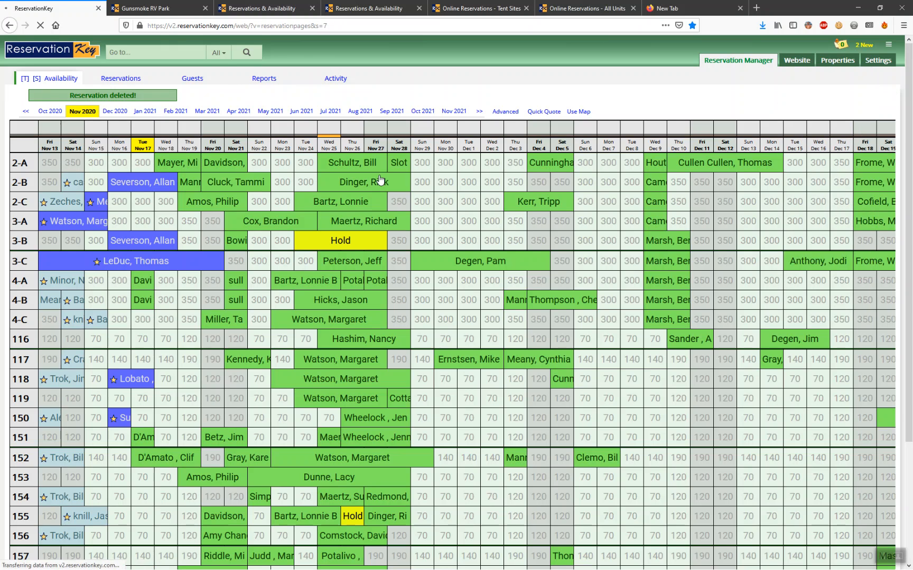
click(533, 141)
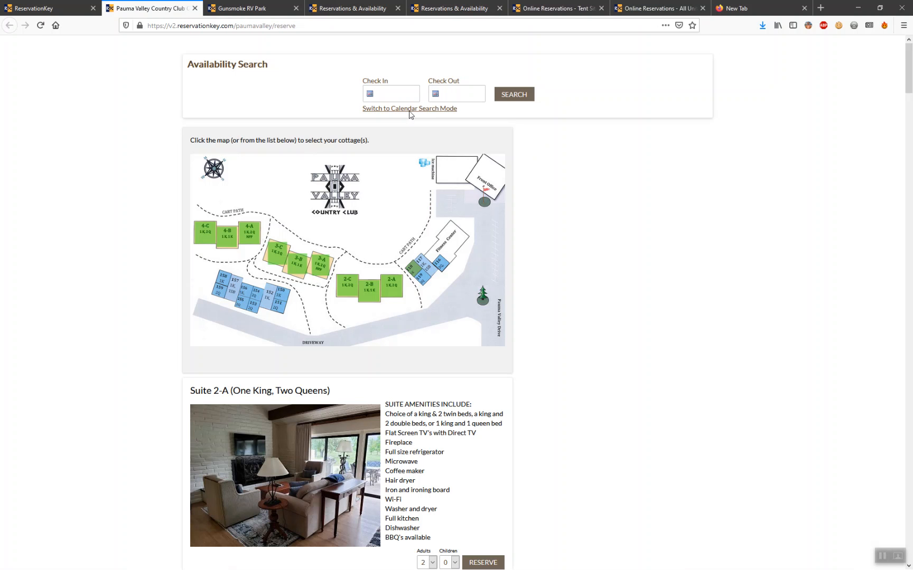
click(391, 101)
click(483, 112)
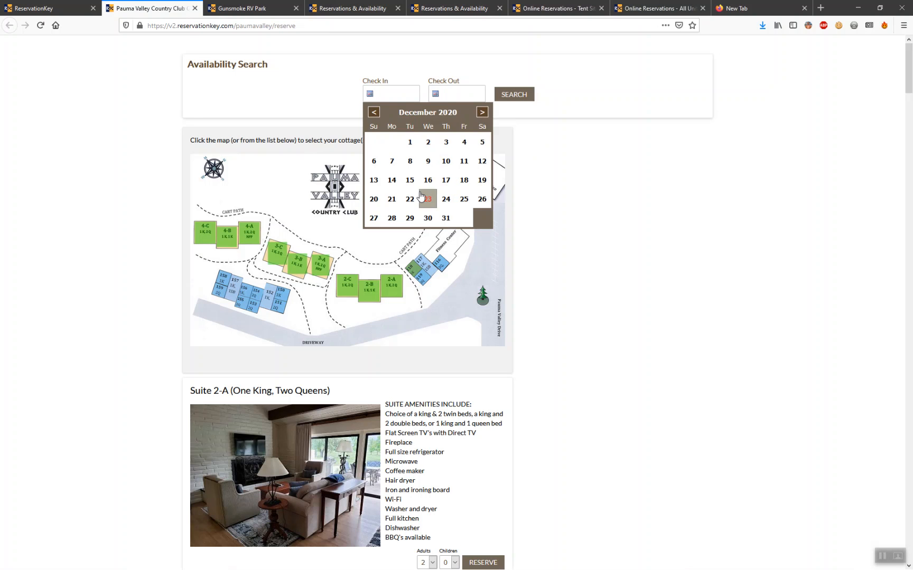
click(409, 198)
click(515, 102)
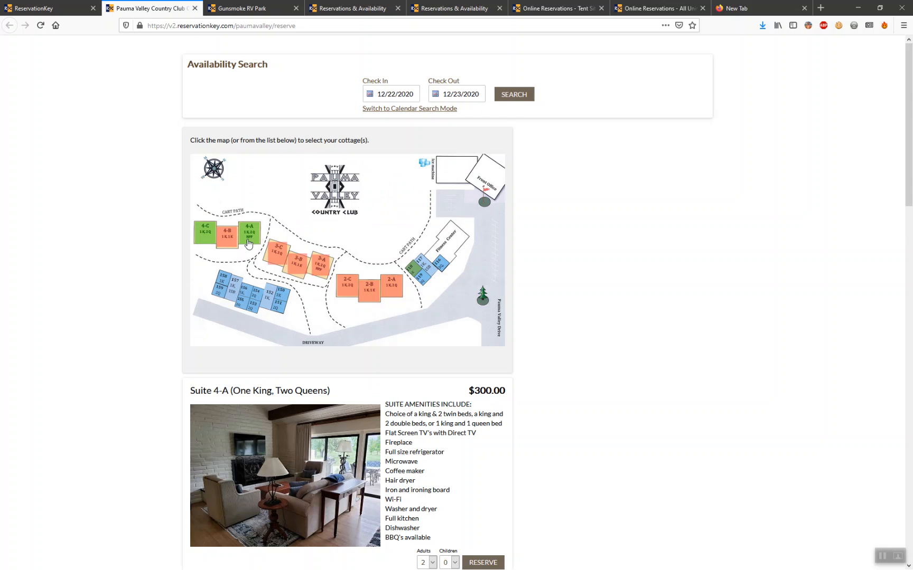
Reserve Suite 4-A for 3 adults and 0 children from the list of available units.
scroll(246, 237, down, 6)
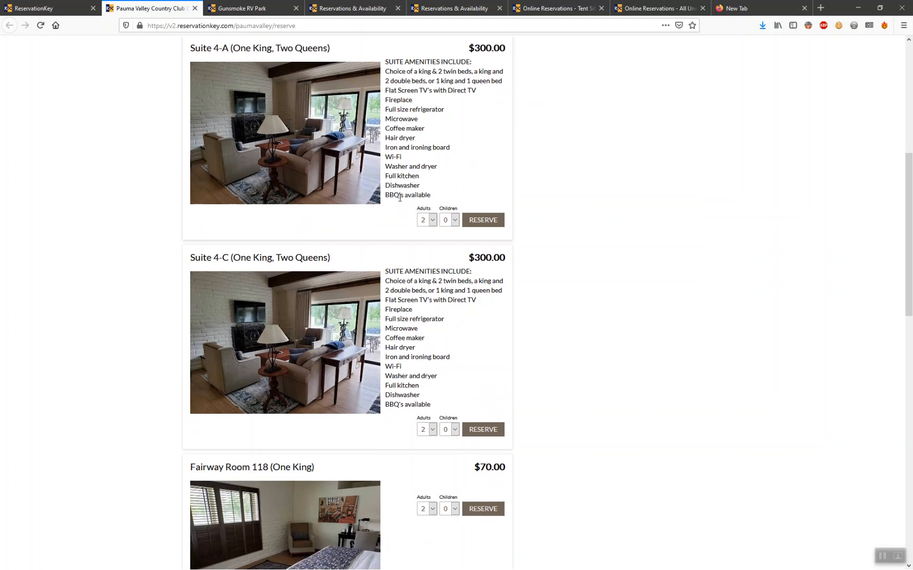
click(431, 221)
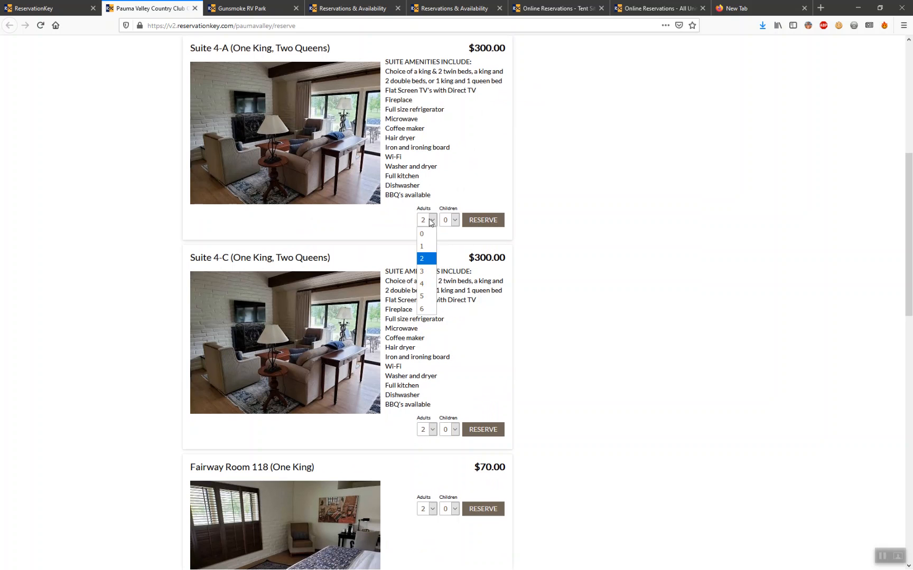
click(422, 271)
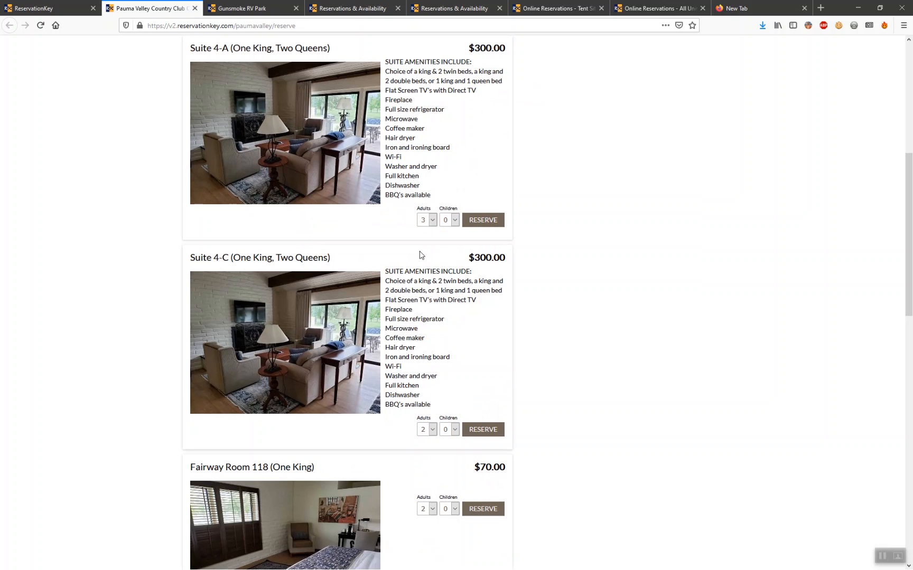
click(482, 221)
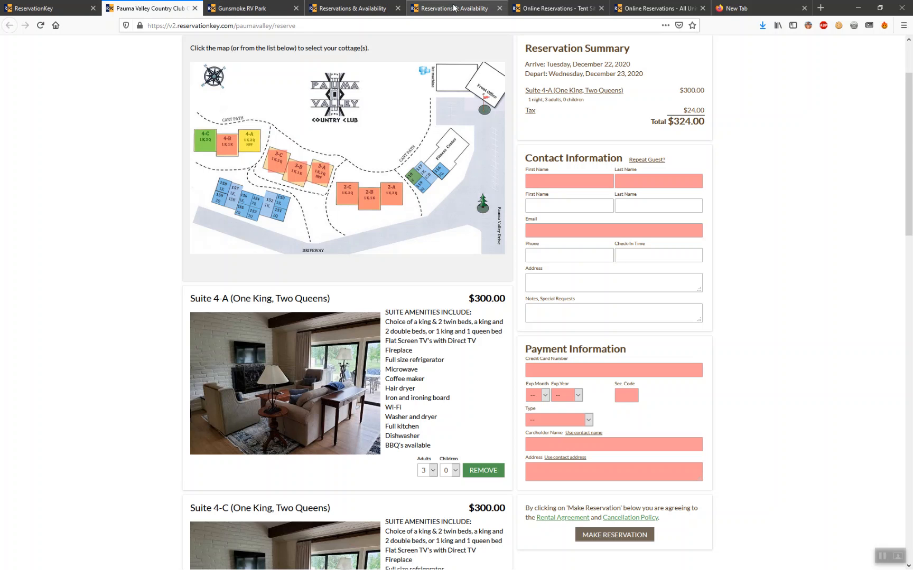
Examine the booking maps on the other example reservation pages, ending with the Beaver Mountain tent sites page.
click(367, 8)
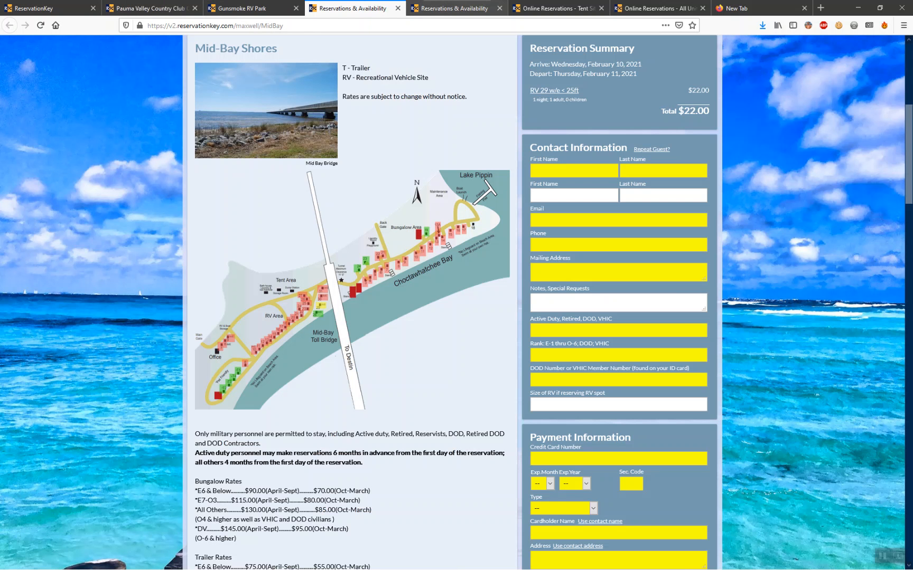
click(446, 9)
click(549, 11)
scroll(426, 216, up, 10)
scroll(585, 219, down, 7)
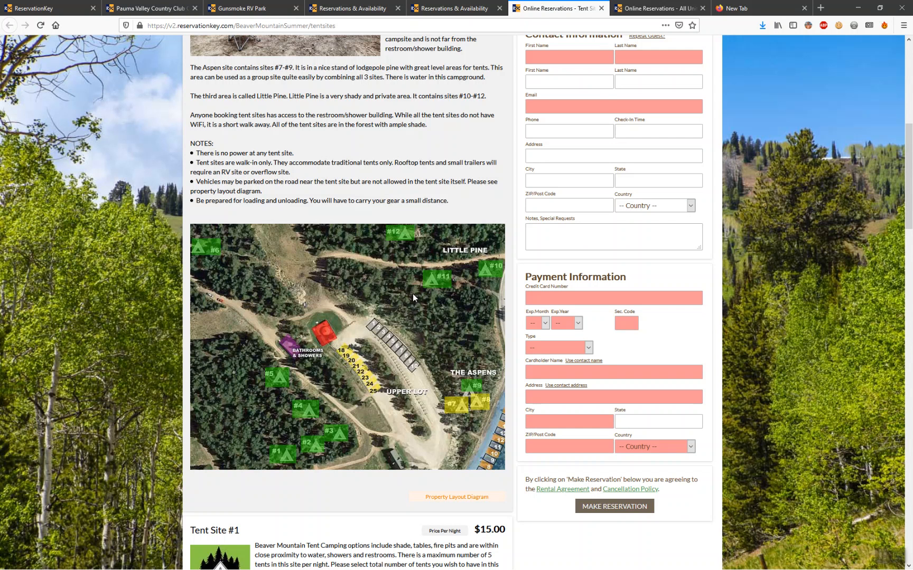
scroll(425, 317, up, 7)
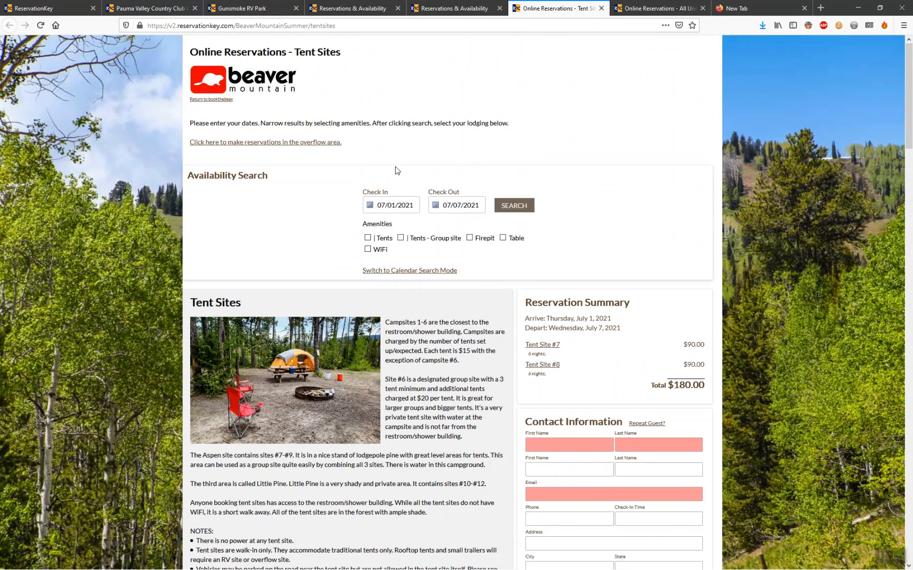
Add Tent Site #10 to the Beaver Mountain tent reservation and check its marking on the map.
scroll(535, 259, down, 6)
scroll(518, 272, down, 20)
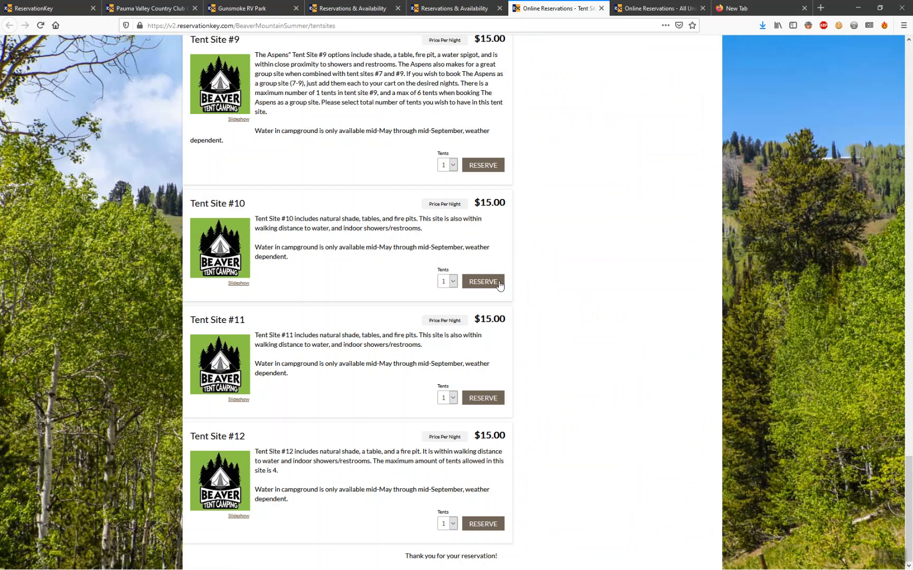
scroll(491, 286, up, 18)
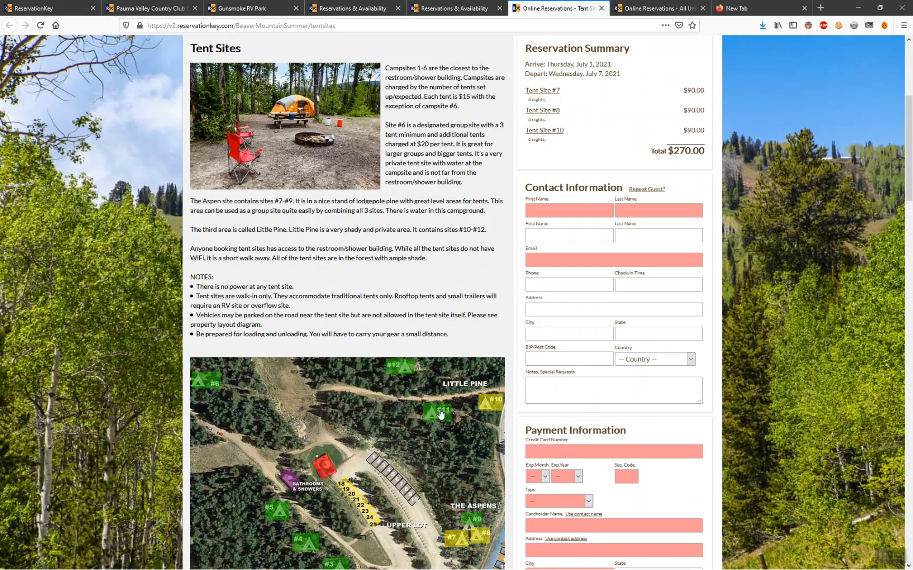
scroll(441, 415, down, 3)
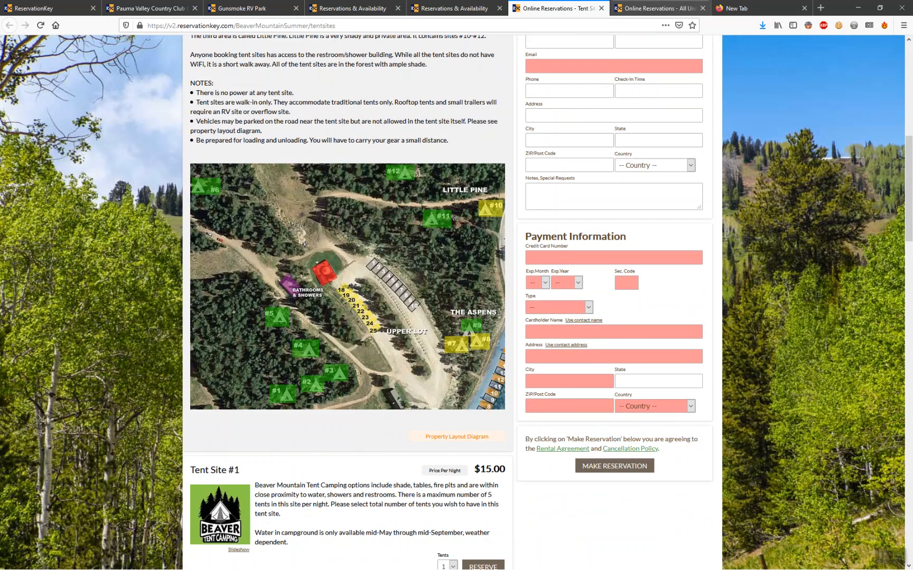
Switch to the Beaver Mountain all-units reservation page and rerun the availability search for 7/1/2021 to 7/7/2021.
key(ctrl+Tab)
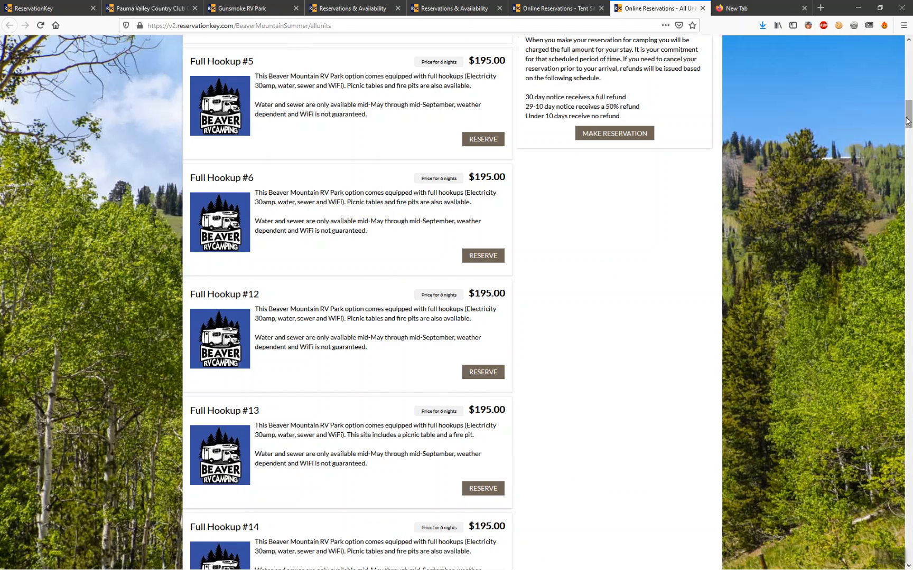
drag(908, 120, 908, 50)
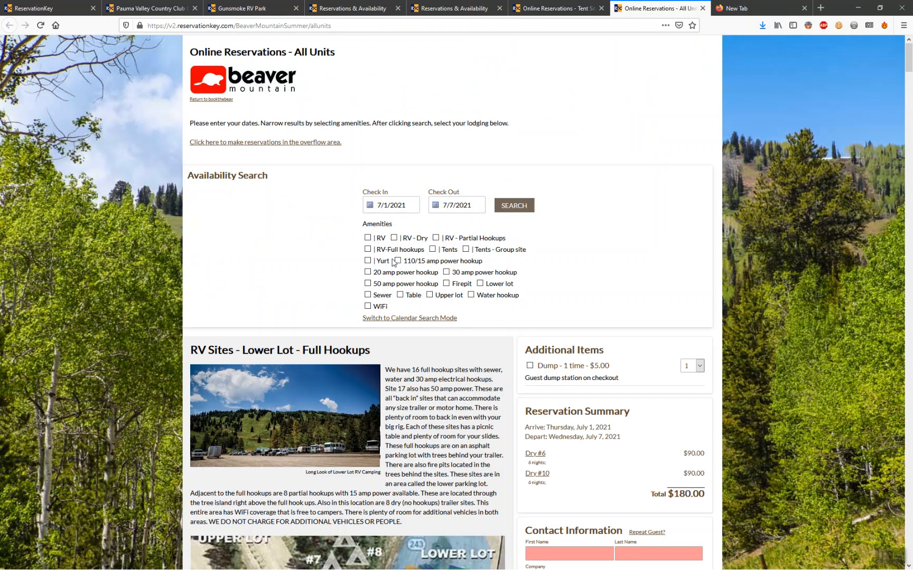
click(508, 209)
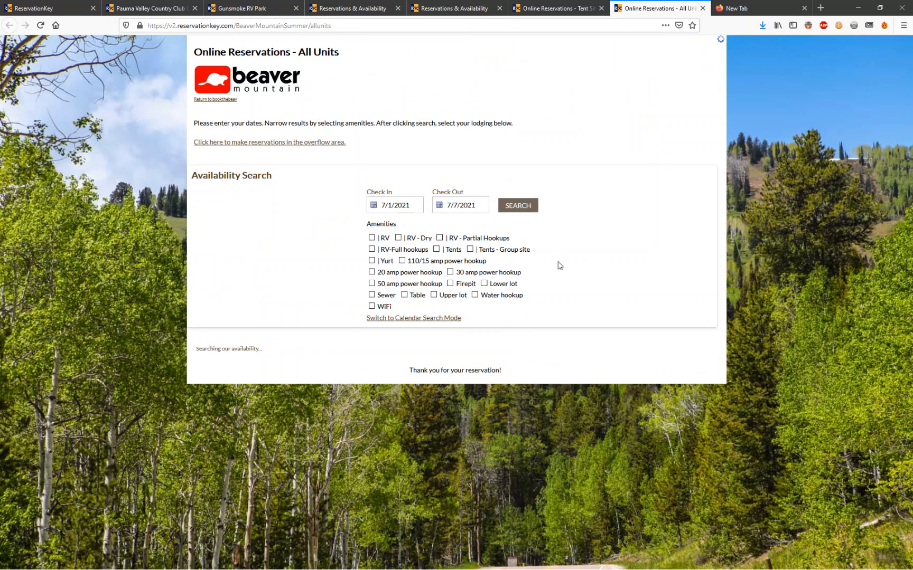
Reserve Full Hookup #14 among the lower lot full-hookup RV sites.
scroll(558, 279, down, 5)
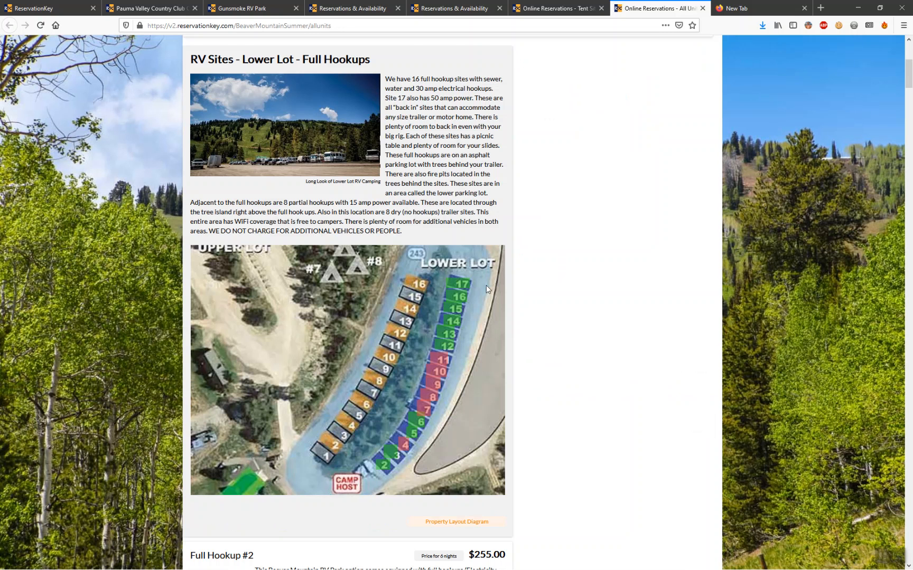
scroll(483, 270, down, 20)
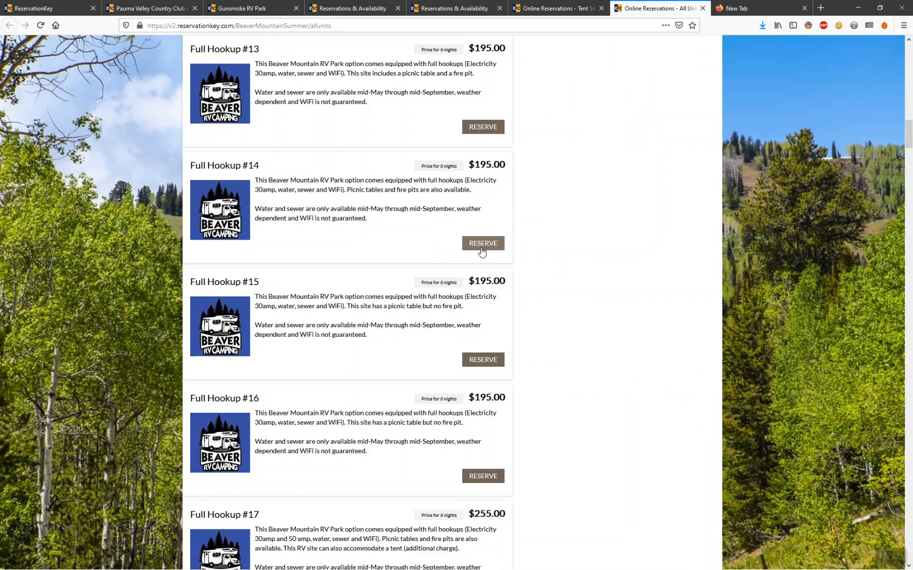
click(482, 244)
Go through the partial-hookup maps to the upper lot dry sites and reserve Dry #5 from its map.
drag(909, 68, 910, 178)
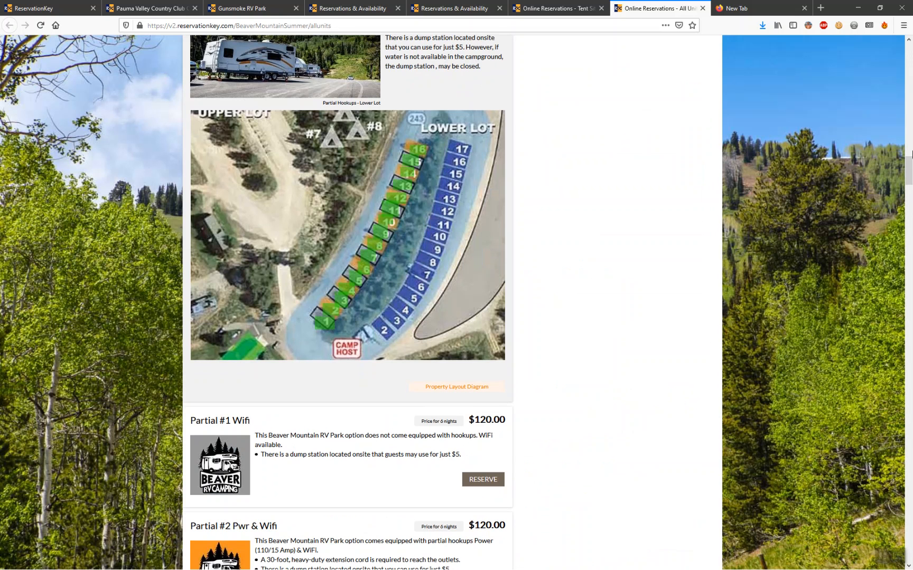
drag(909, 168, 898, 274)
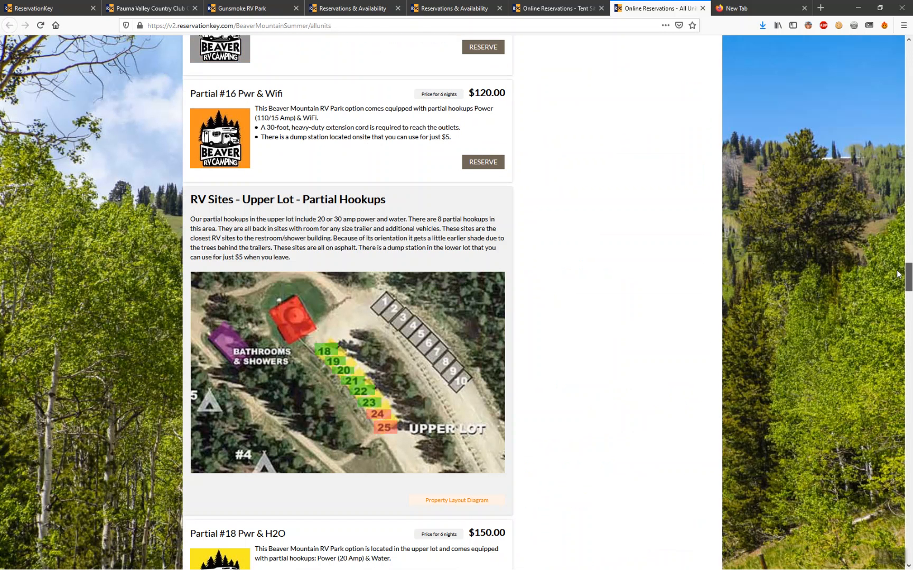
scroll(898, 274, down, 2)
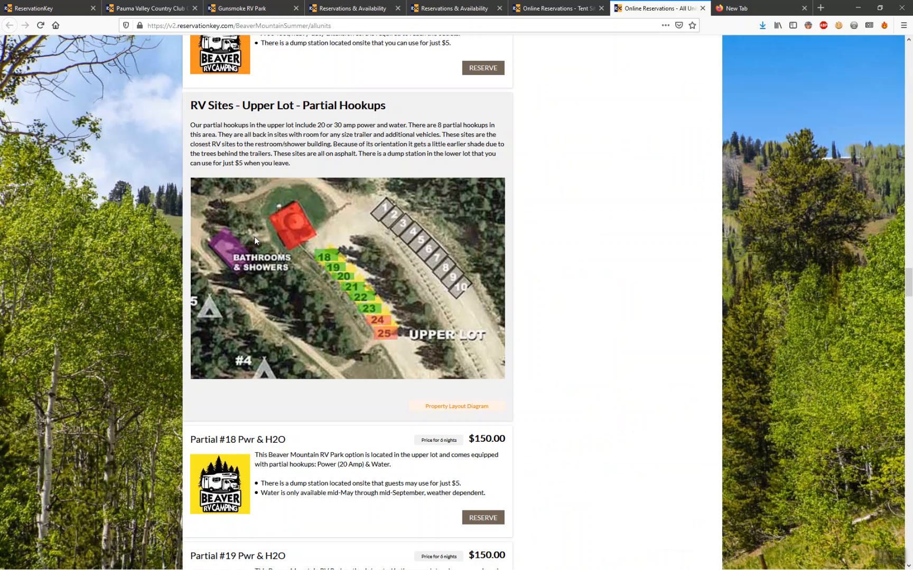
drag(912, 290, 903, 349)
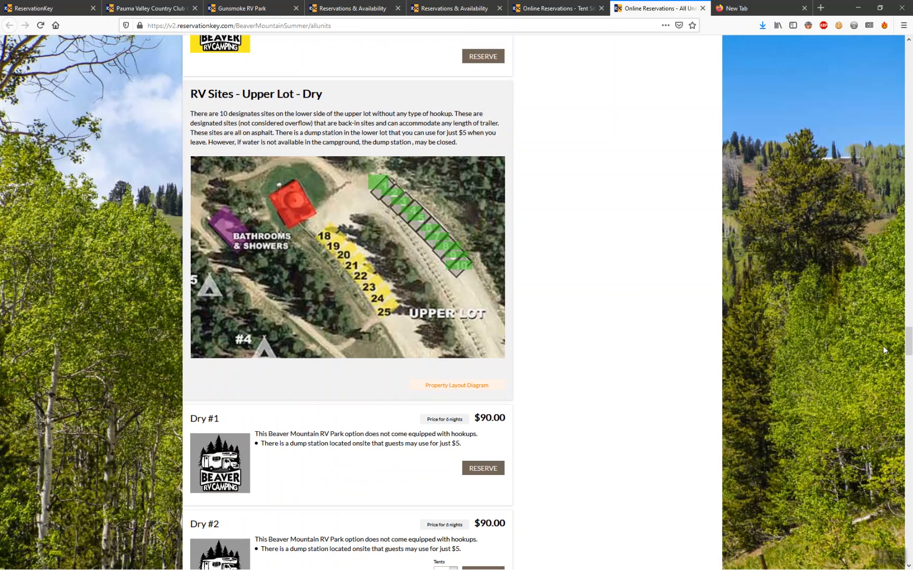
click(414, 213)
click(483, 204)
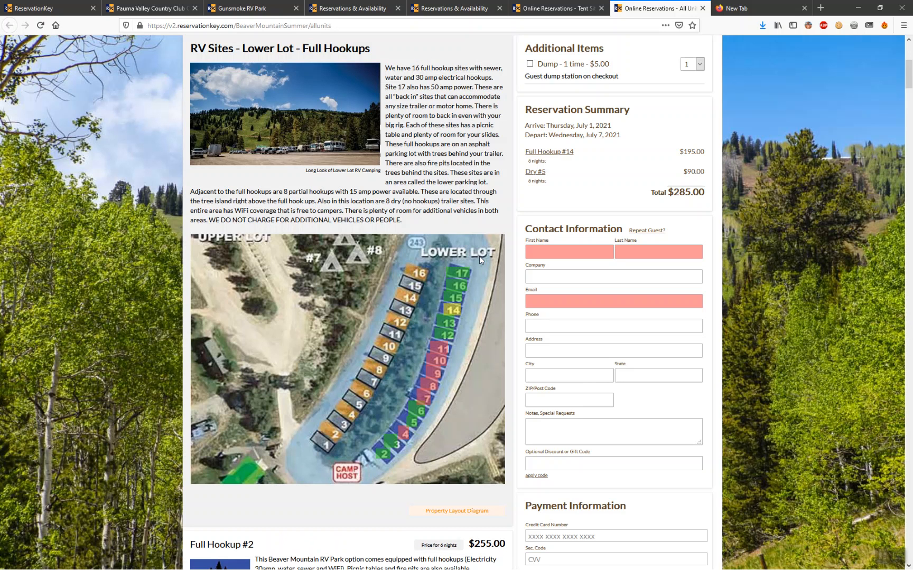
Examine the tent sites map on the all-units page and return to the availability search.
click(909, 215)
drag(909, 216, 910, 441)
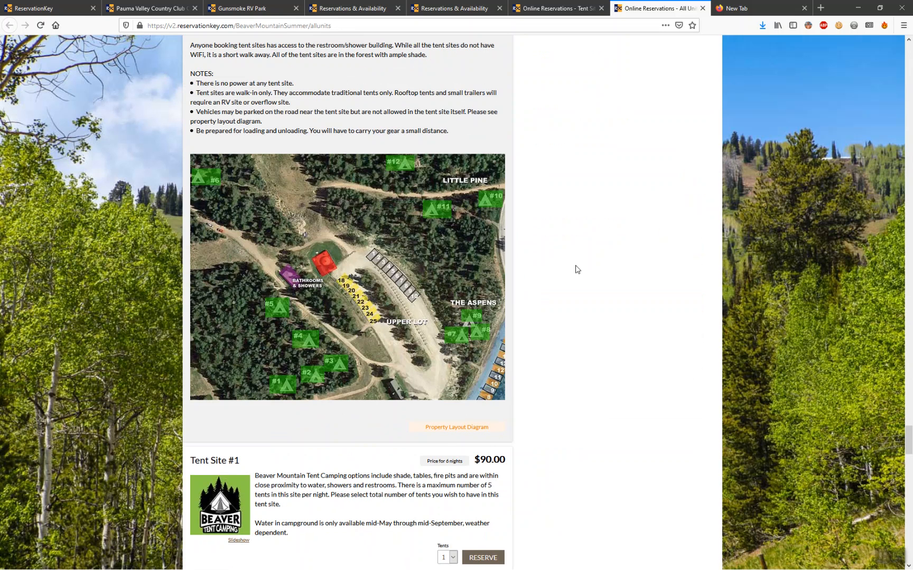
drag(909, 443, 909, 59)
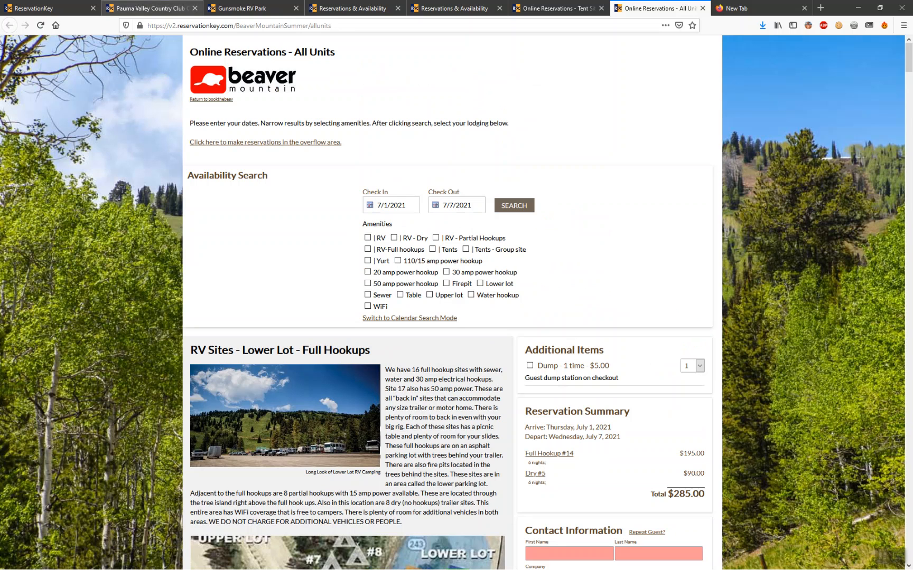